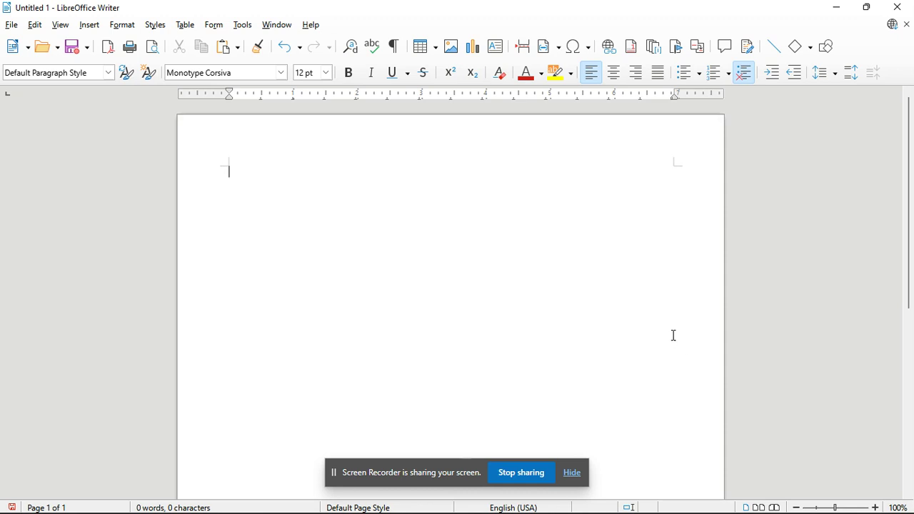
- Set the font to Arial and write "This font name is arial" as the first line of the document
click(282, 74)
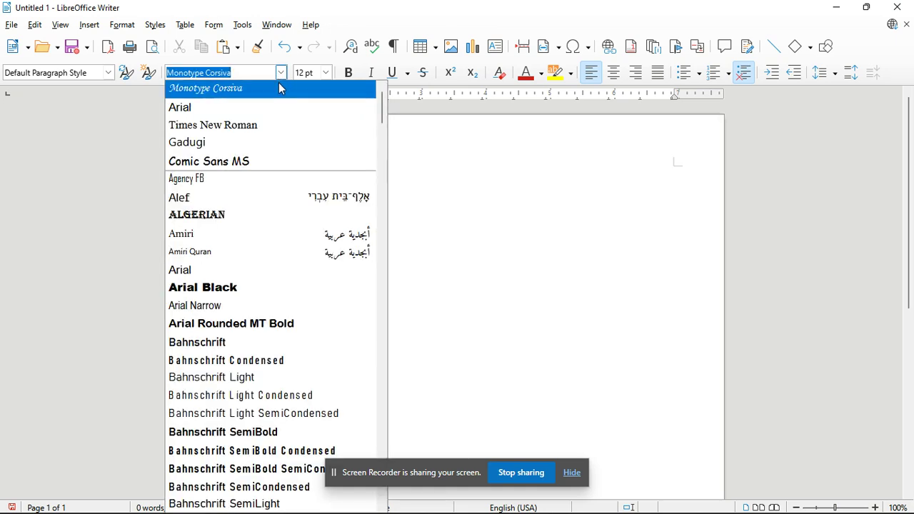
click(223, 105)
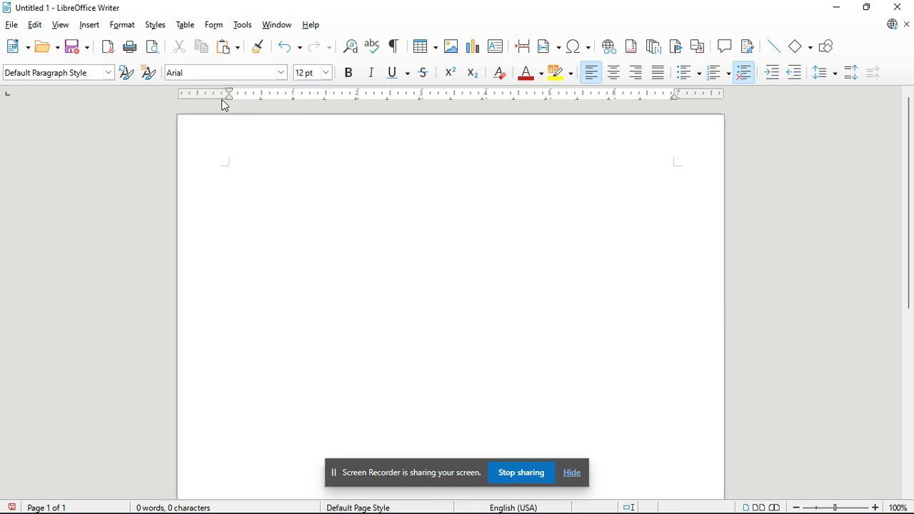
text(This n)
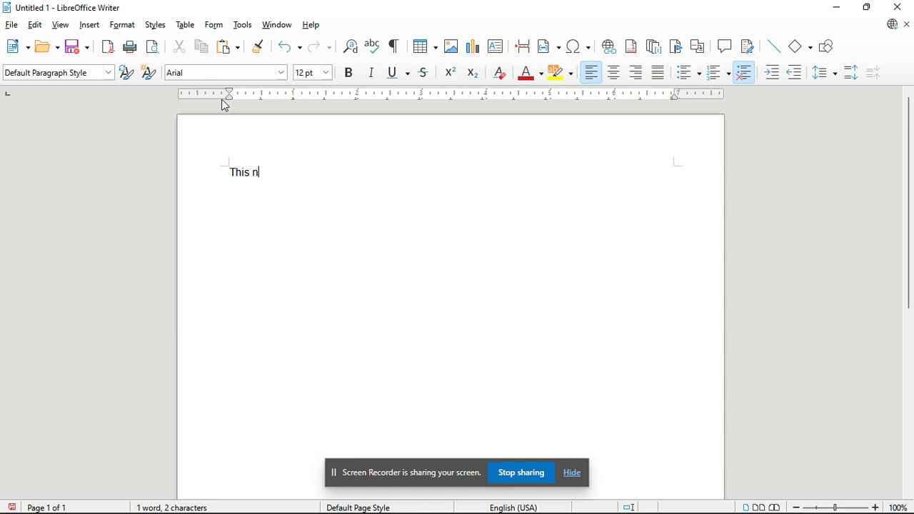
text(ford)
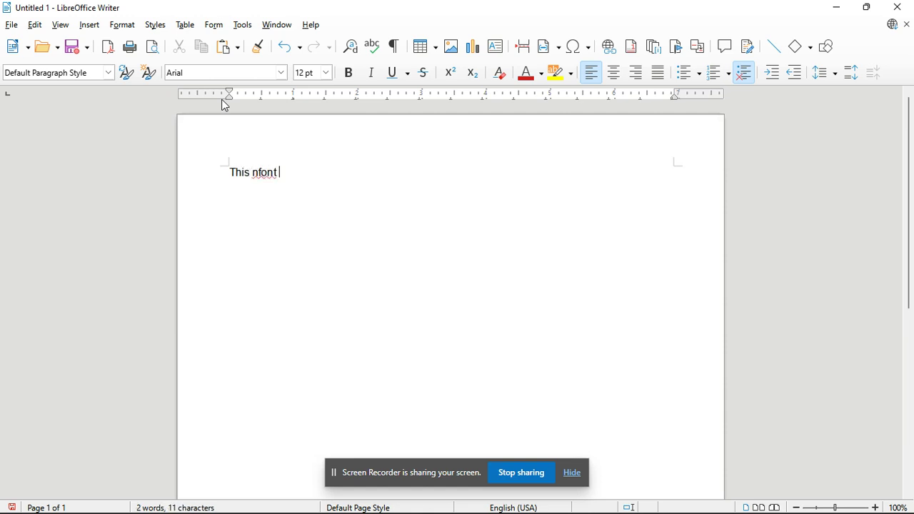
key(BackSpace)
key(BackSpace)
key(BackSpace)
key(BackSpace)
key(BackSpace)
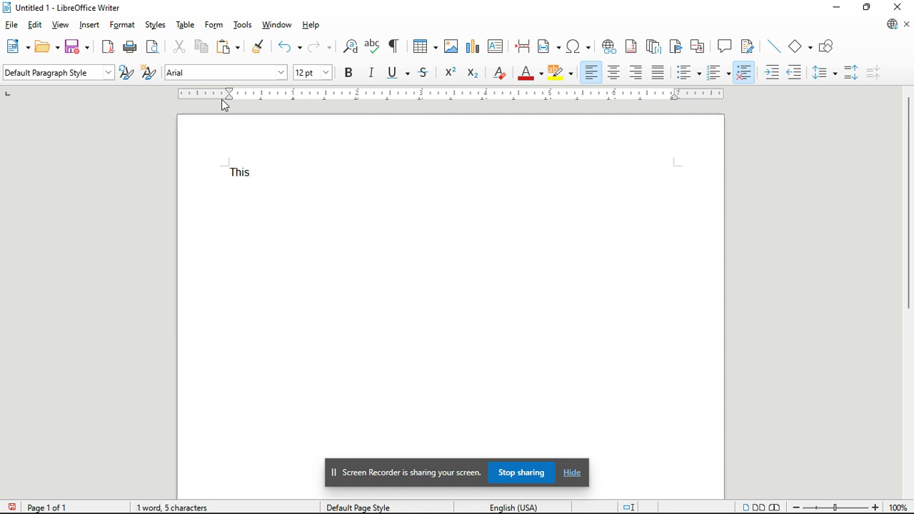
text(font name is a)
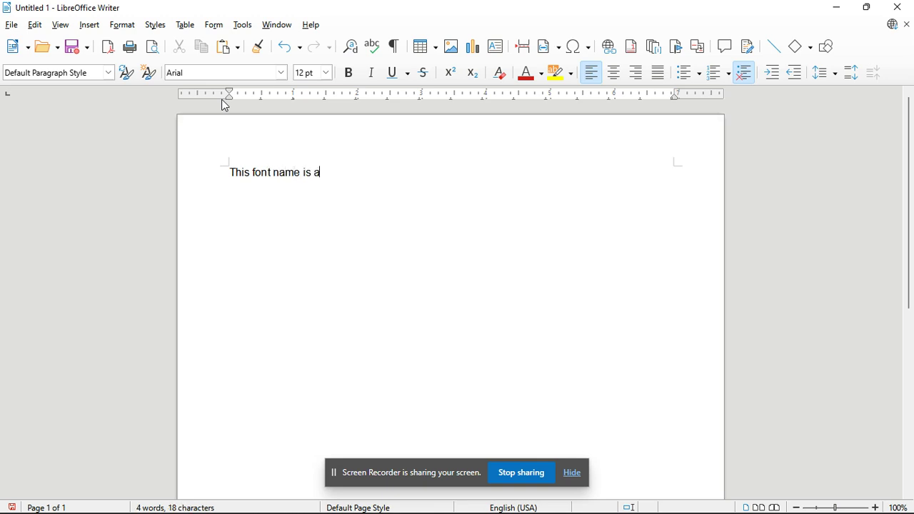
text(rial)
key(Return)
- Set the font to Monotype Corsiva and add the line "This font is monotype cosiva" below the Arial line
click(282, 73)
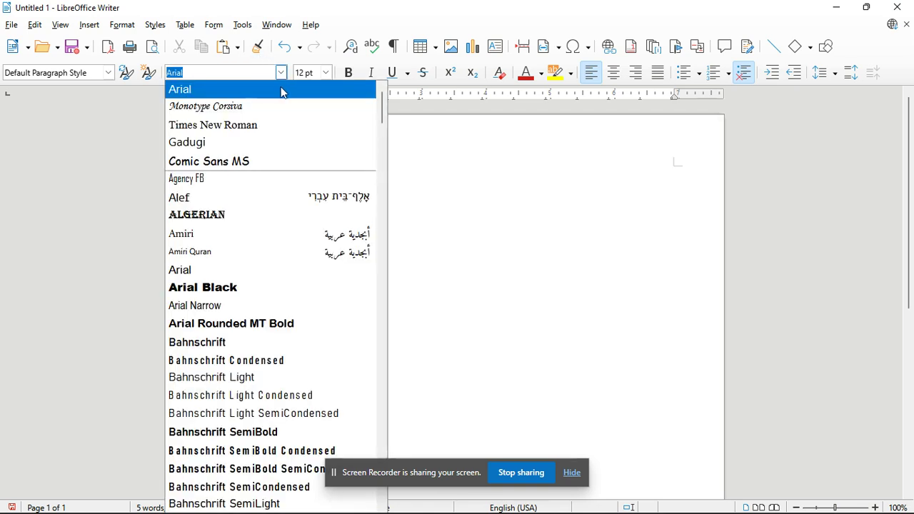
click(259, 109)
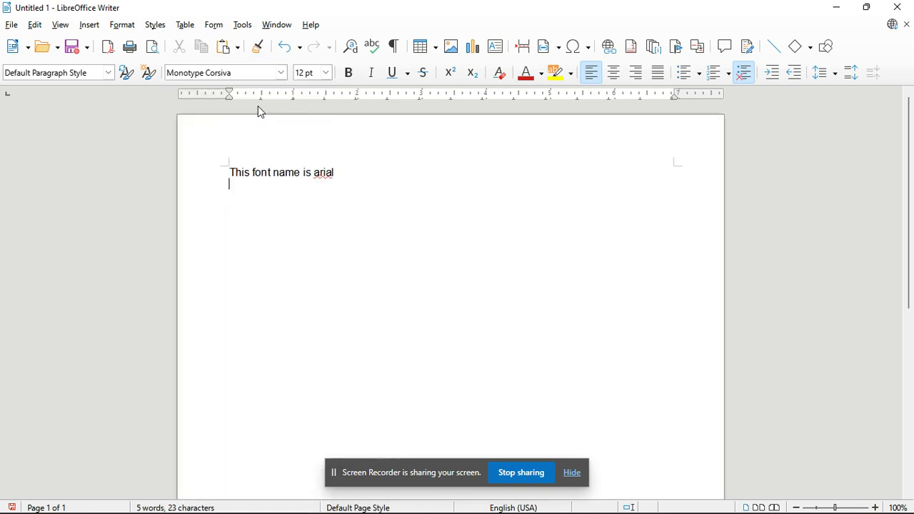
key(Return)
text(This font is mon)
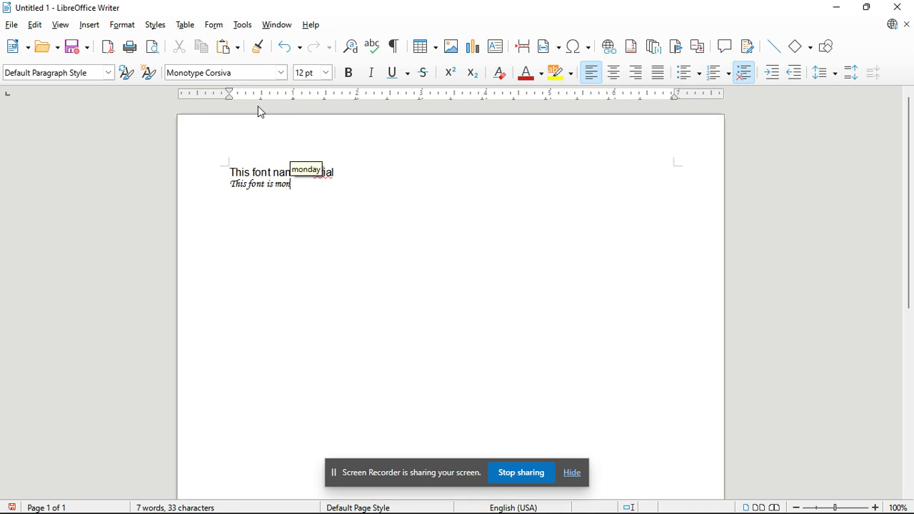
text(otype)
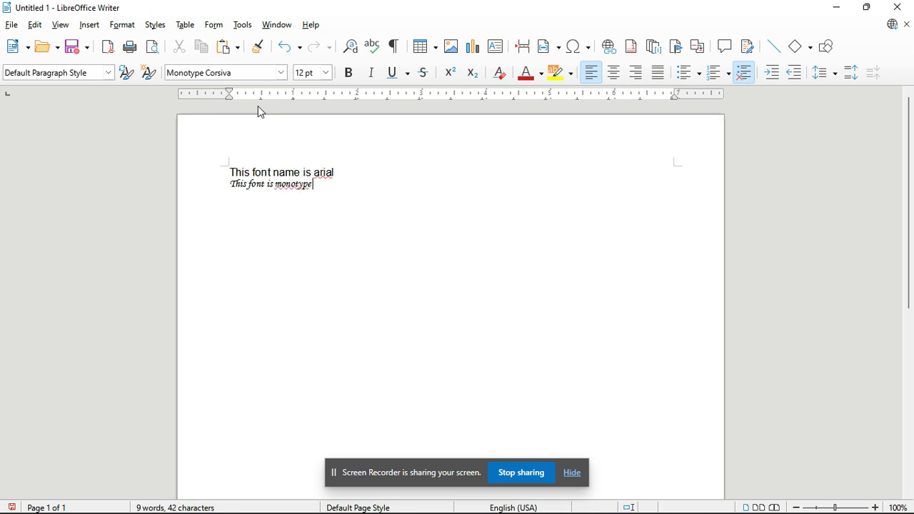
text( cosiva)
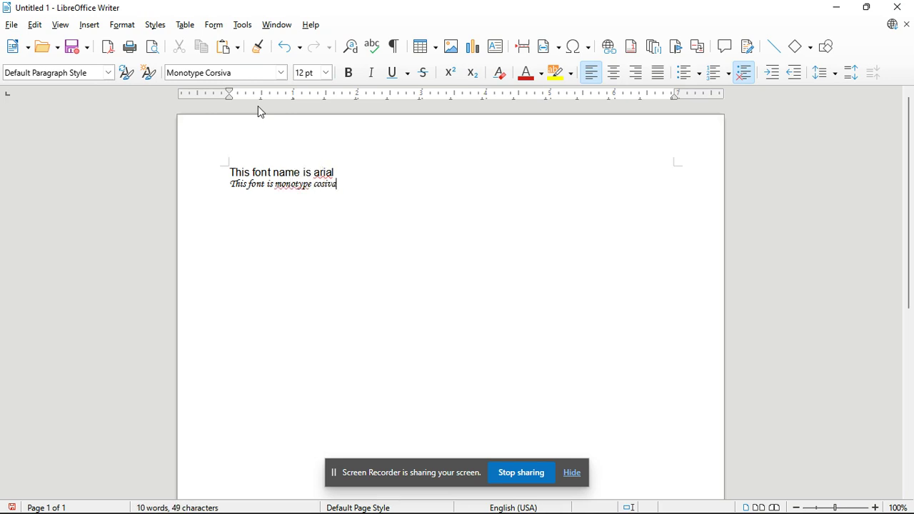
key(Return)
- Set the font to Times New Roman and add the line "This font is Times new roman"
click(281, 73)
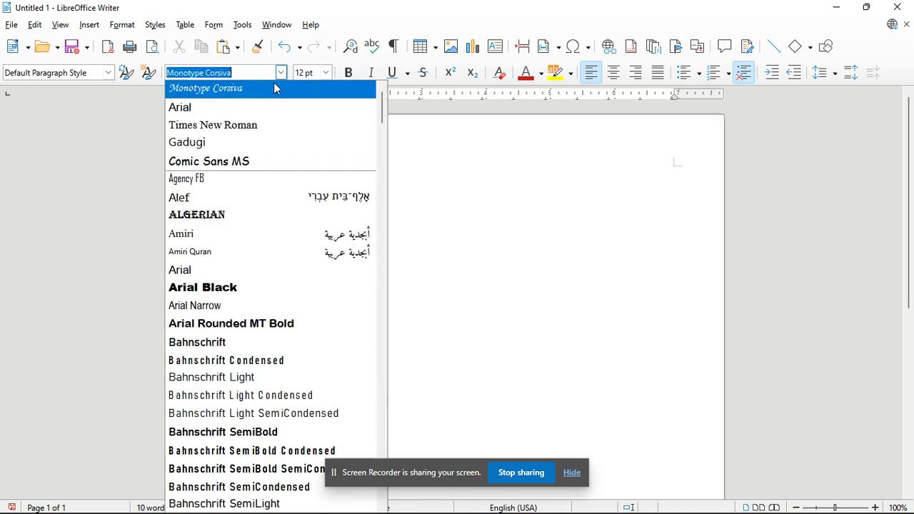
click(259, 124)
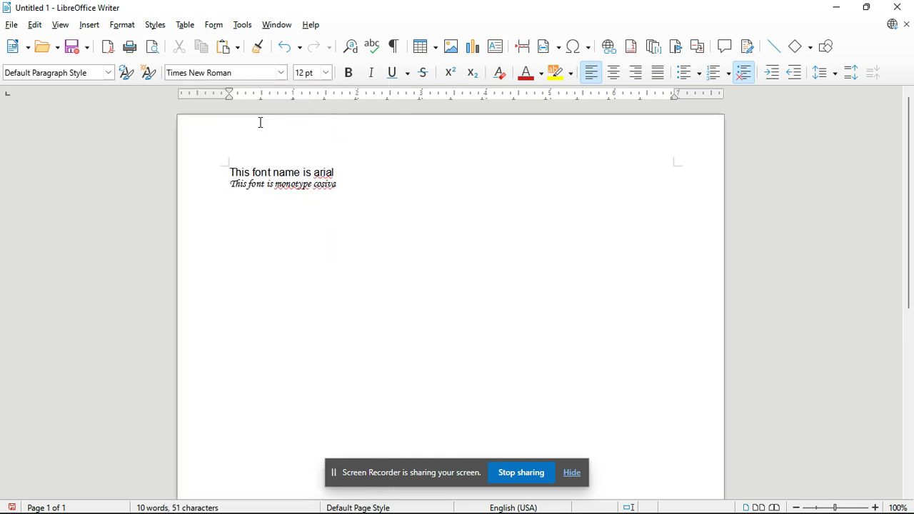
text(This font is Tim)
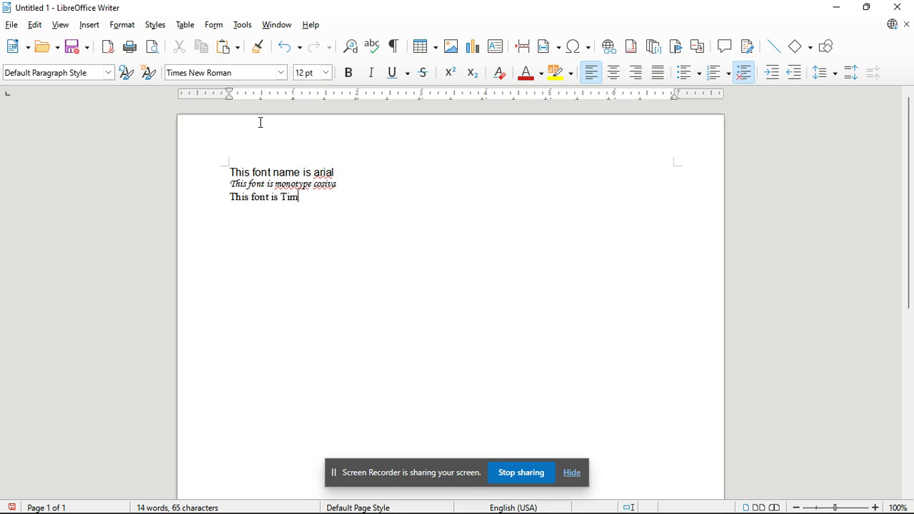
text(es new roman)
- Delete all the font name sample lines from the document
key(ctrl+a)
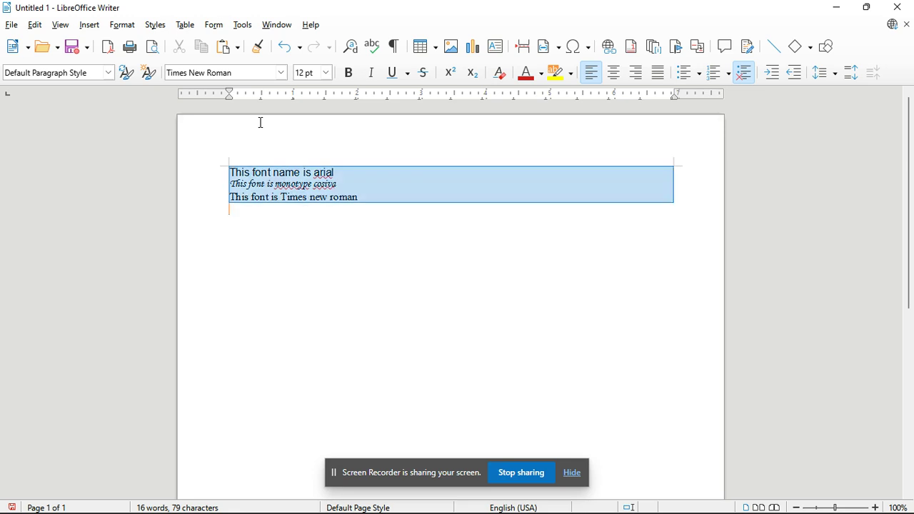
key(Right)
key(ctrl+a)
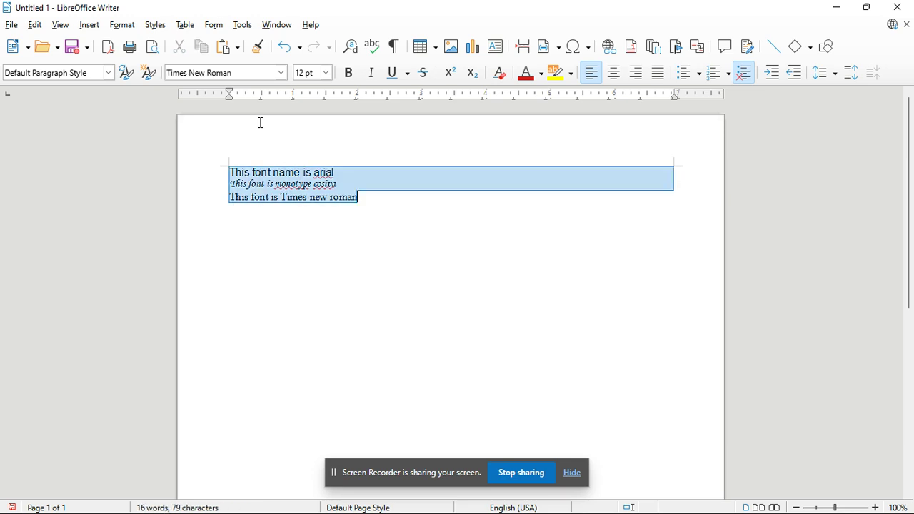
key(Right)
key(BackSpace)
key(BackSpace)
key(BackSpace)
key(BackSpace)
key(BackSpace)
key(BackSpace)
key(BackSpace)
key(BackSpace)
key(BackSpace)
key(BackSpace)
key(BackSpace)
key(BackSpace)
key(BackSpace)
key(BackSpace)
key(BackSpace)
key(BackSpace)
key(BackSpace)
key(BackSpace)
key(BackSpace)
key(BackSpace)
key(BackSpace)
key(BackSpace)
key(BackSpace)
key(BackSpace)
key(BackSpace)
key(BackSpace)
key(BackSpace)
key(BackSpace)
key(BackSpace)
key(BackSpace)
key(BackSpace)
key(BackSpace)
key(BackSpace)
key(BackSpace)
key(BackSpace)
key(BackSpace)
key(BackSpace)
key(BackSpace)
key(BackSpace)
key(BackSpace)
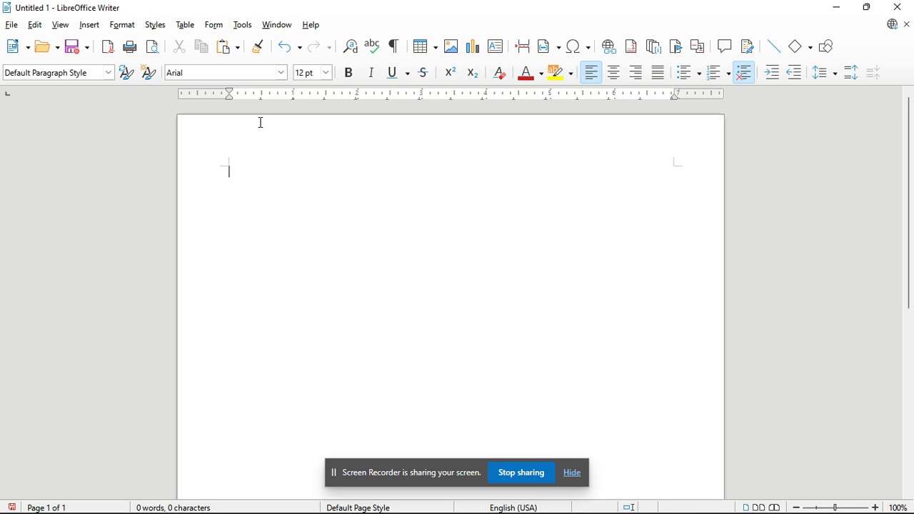
- Set the font size to 11 pt and write "This font size is 11" on the first line
click(326, 73)
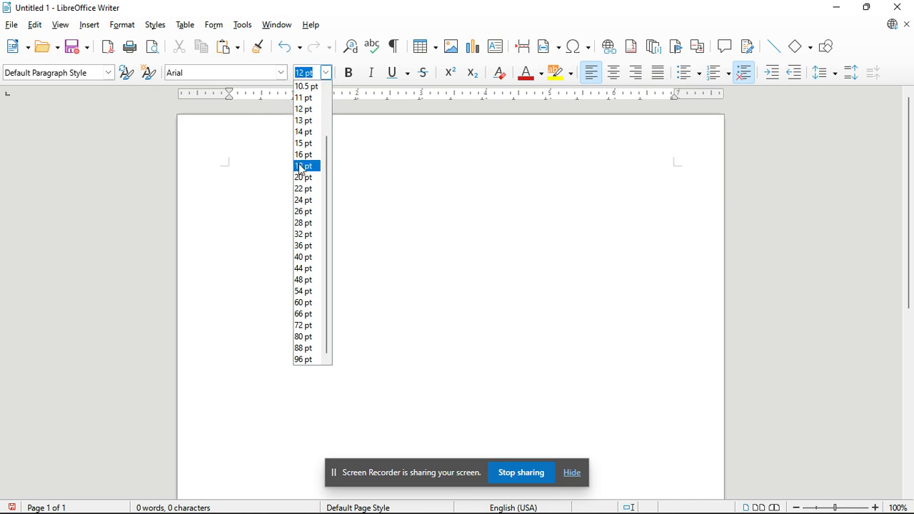
click(305, 99)
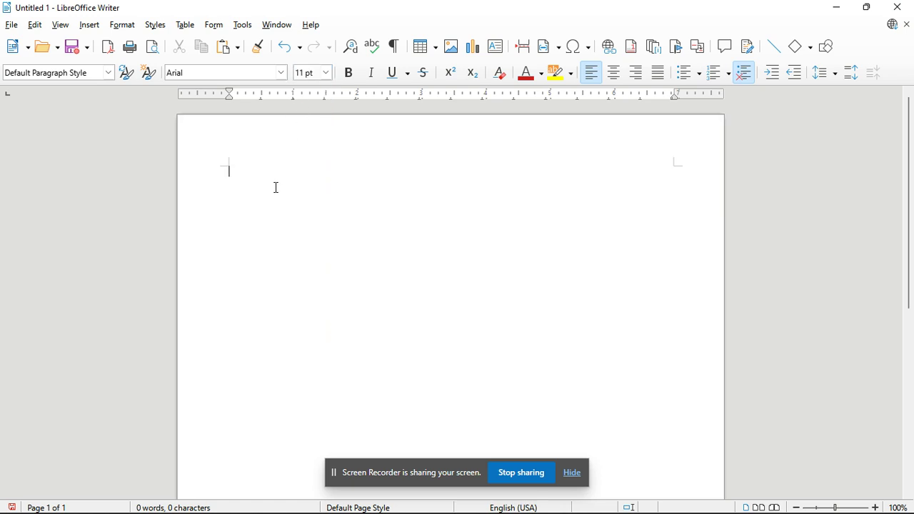
text(This )
text(font s)
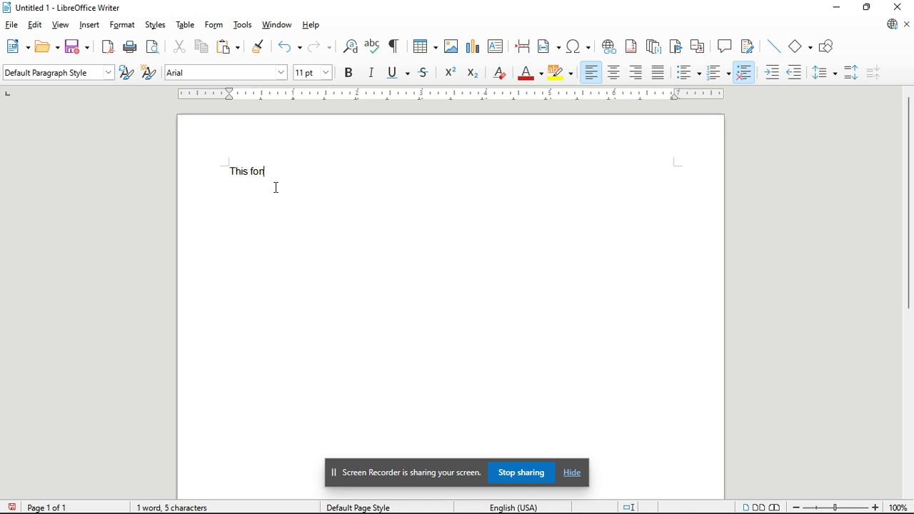
text(ize is 11)
- Set the font size to 22 pt on the second line and write "This font size is 22"
click(327, 73)
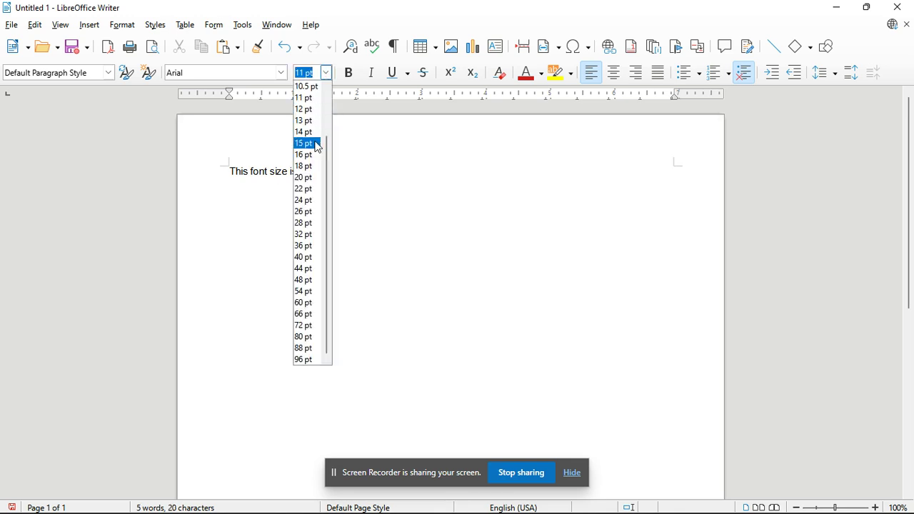
click(305, 191)
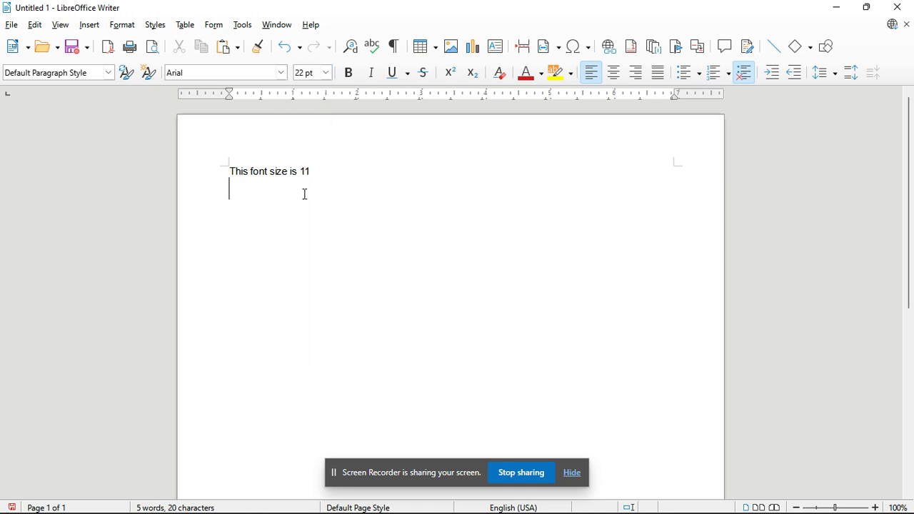
text(This font )
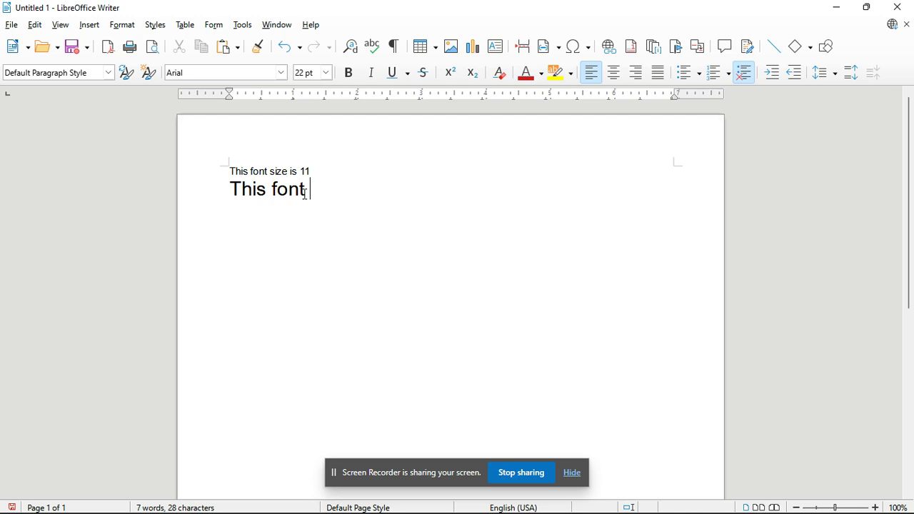
text(size is )
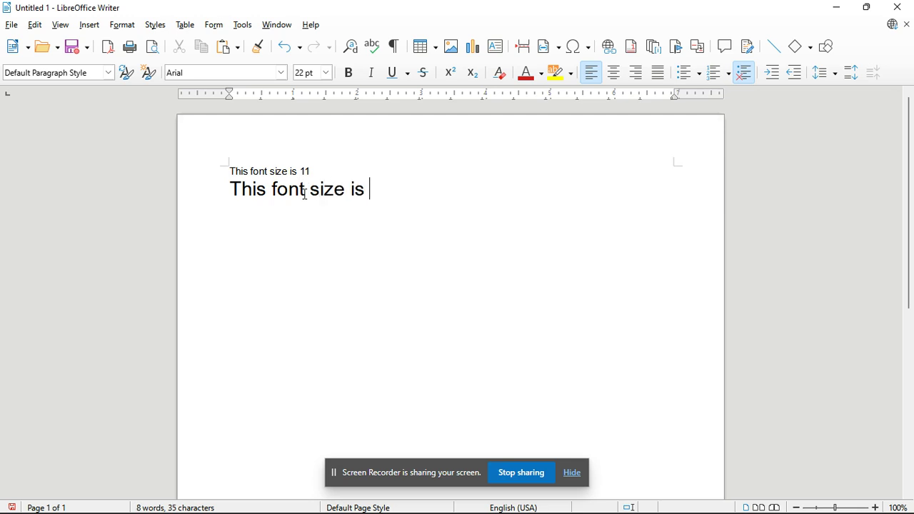
text(22)
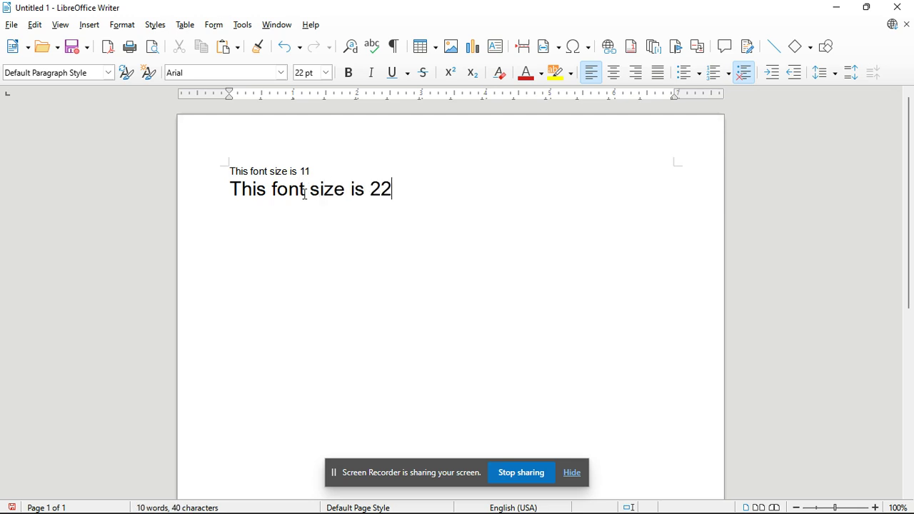
key(Return)
- Set the font size to 72 pt on the third line and write "This font size is 72"
click(326, 73)
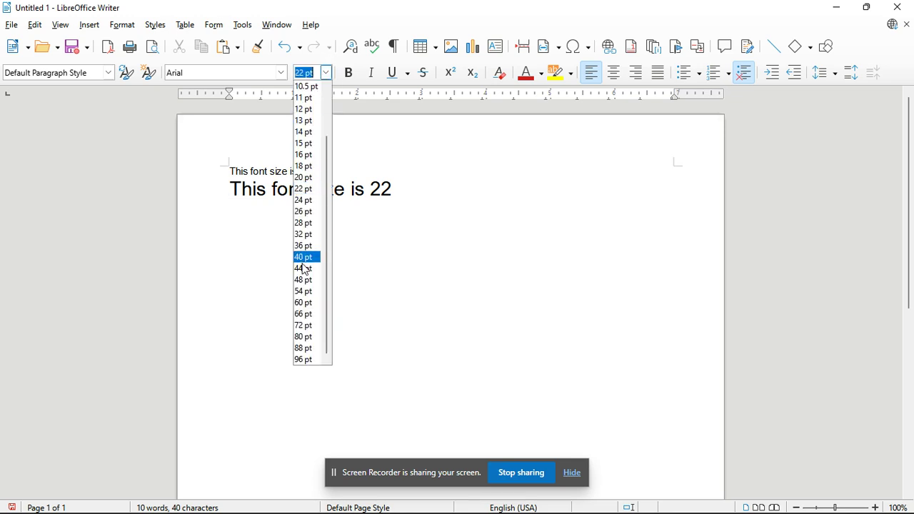
click(304, 325)
text(Thia)
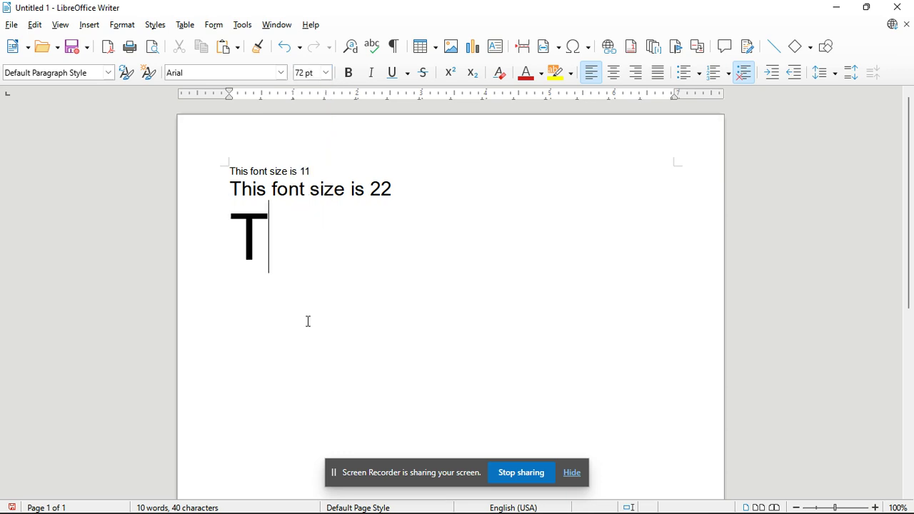
key(BackSpace)
key(BackSpace)
text(s)
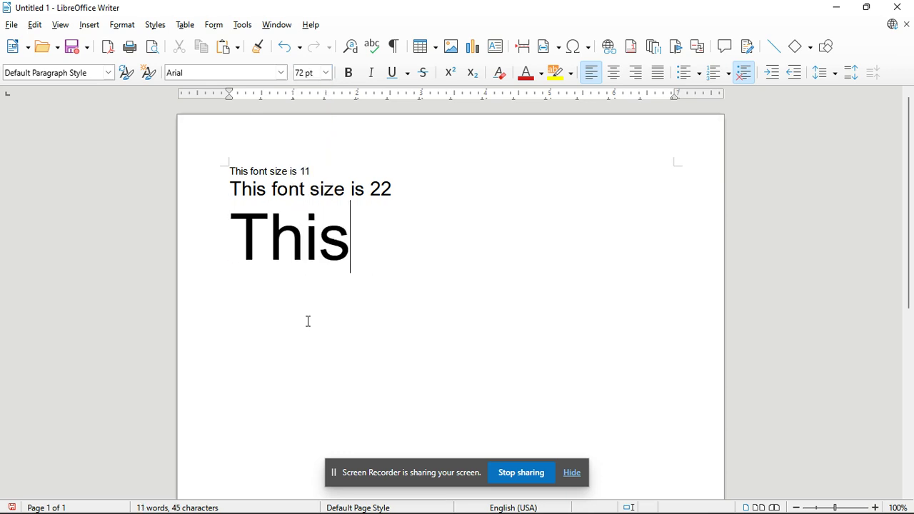
text( fon)
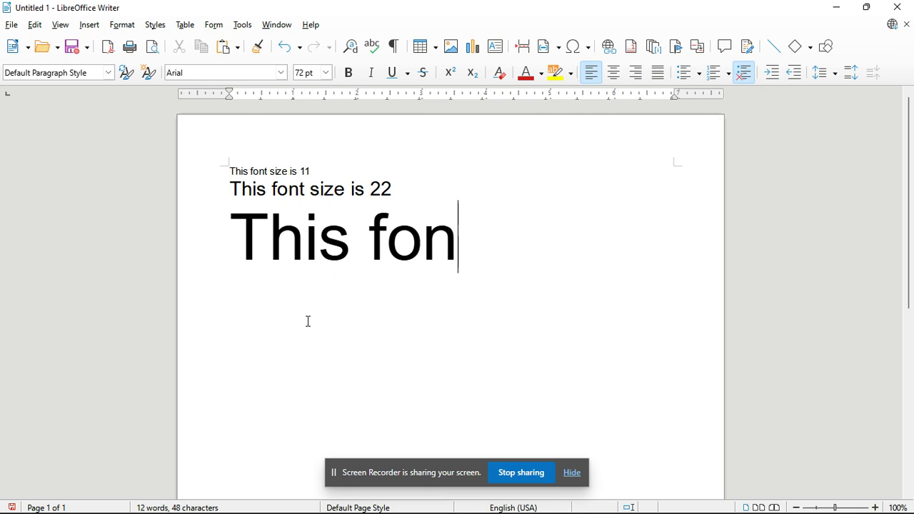
text(t size )
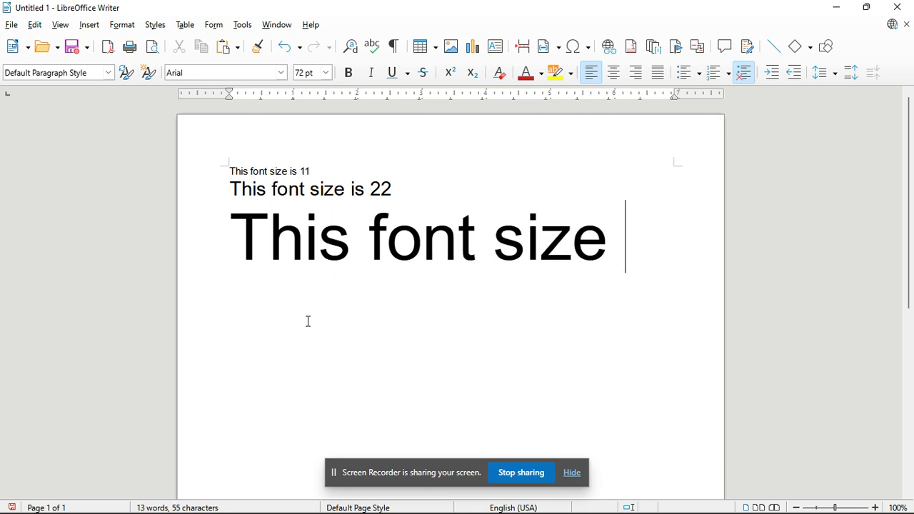
text(is )
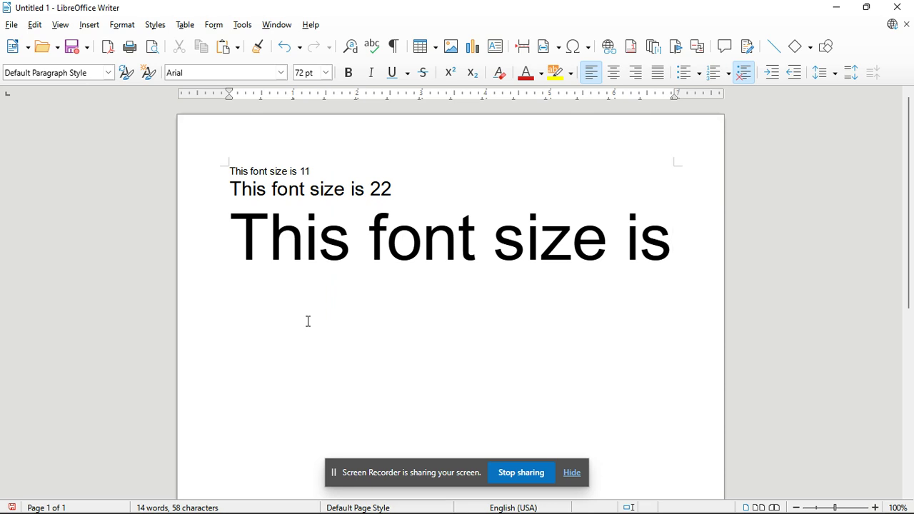
text(72)
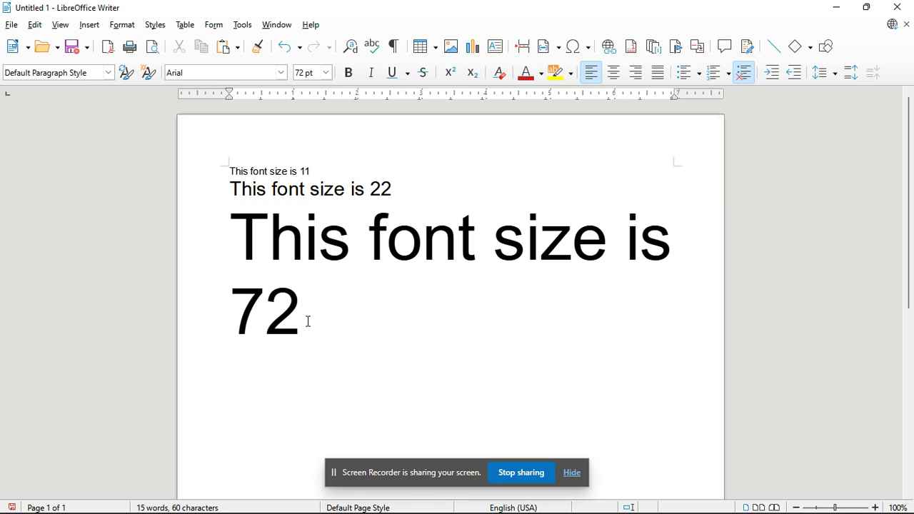
- Delete all the font size sample lines from the document and set the font size to 12 pt
key(ctrl+a)
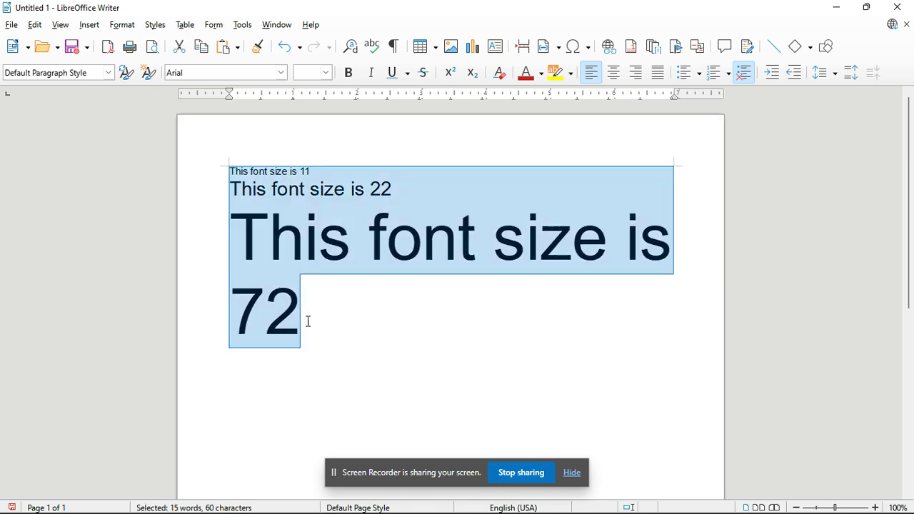
key(Delete)
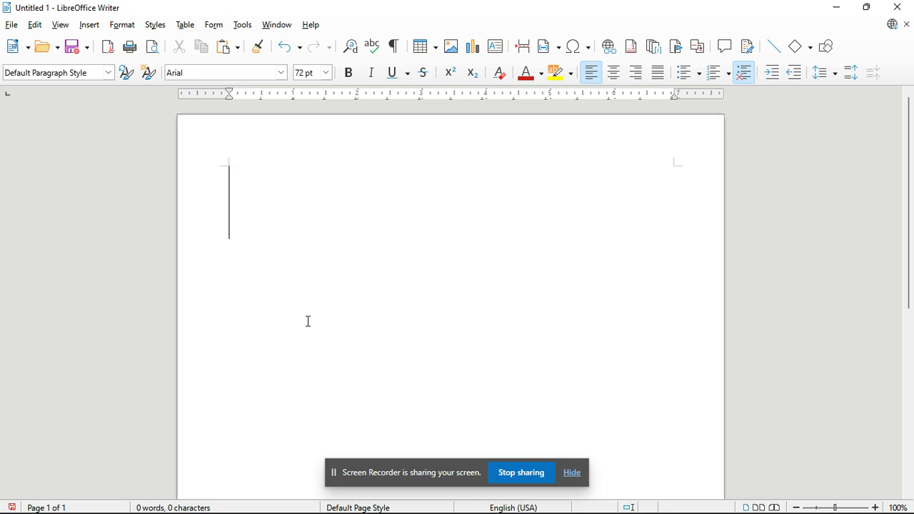
click(328, 74)
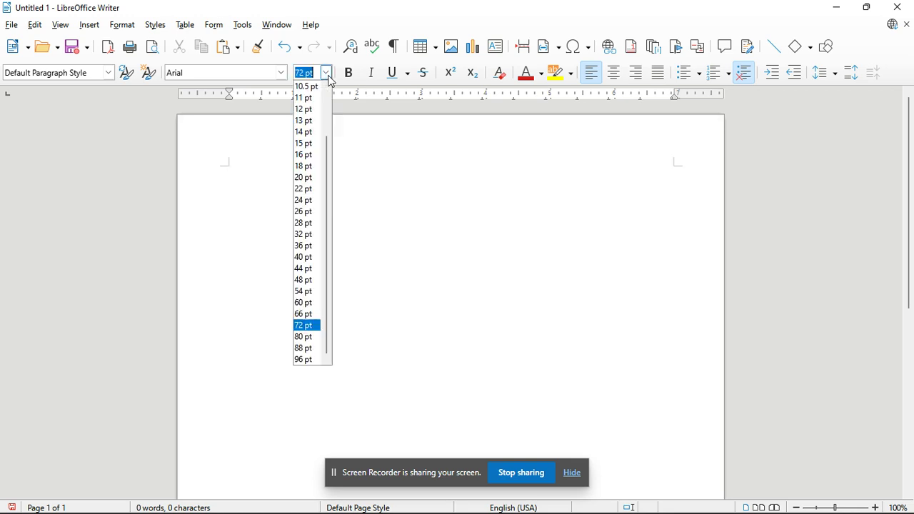
click(312, 110)
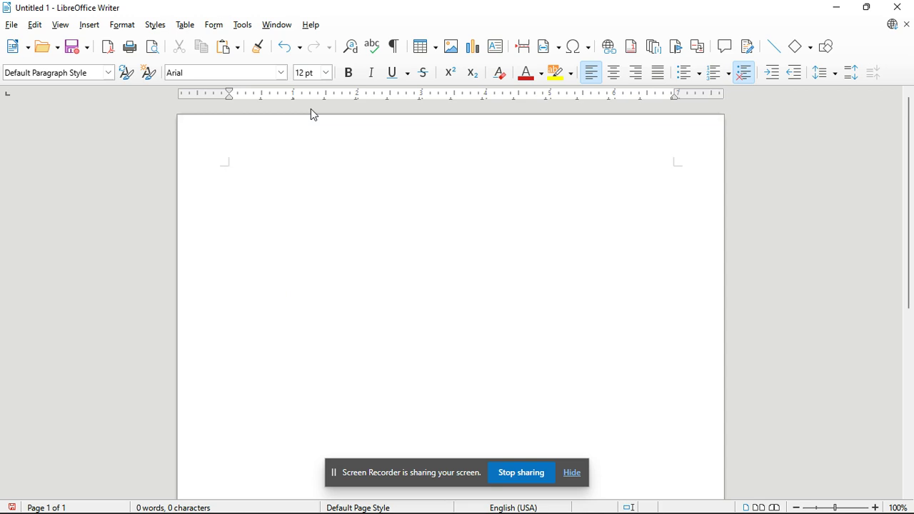
- Write "This text is Bold" in bold on the first line and "this text is not Bold" without bold on the second
click(346, 79)
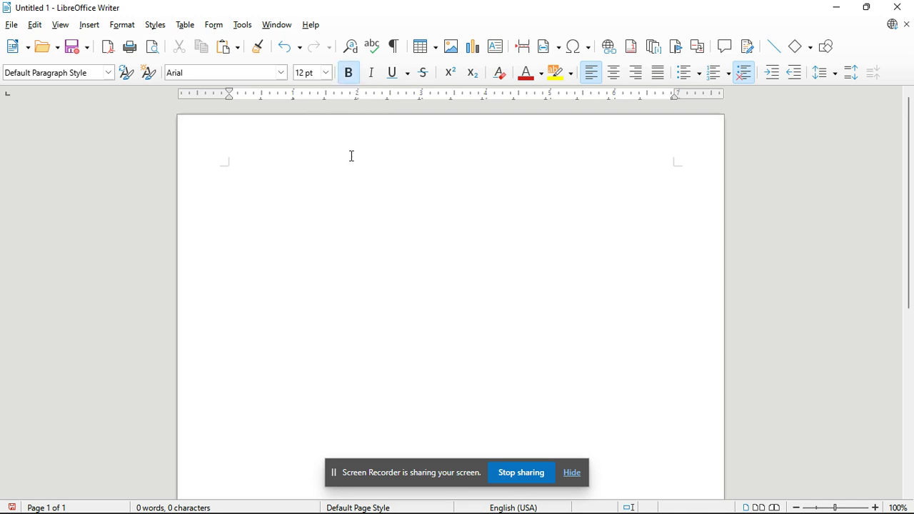
text(This t)
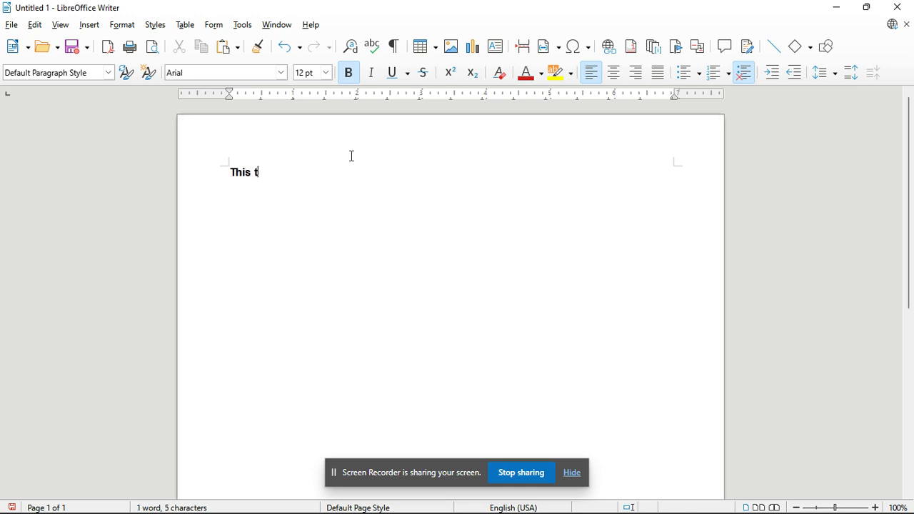
text(ext is Bold)
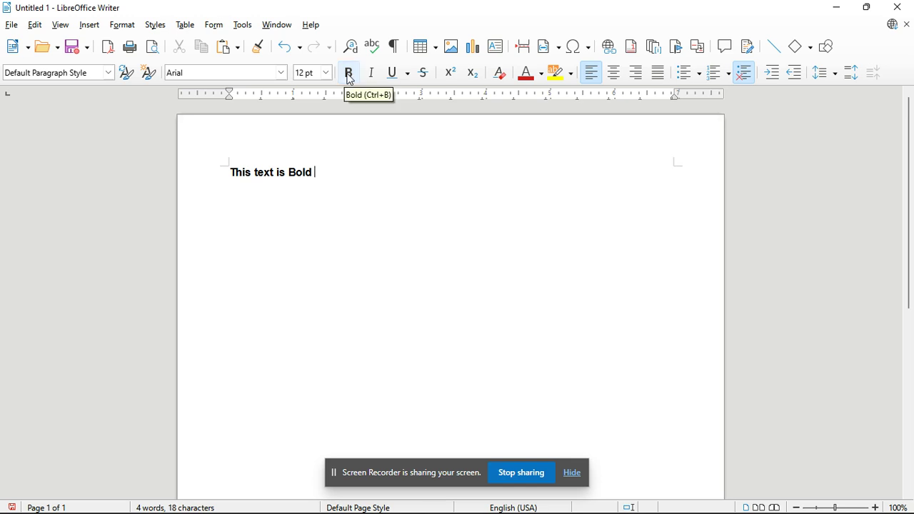
key(Return)
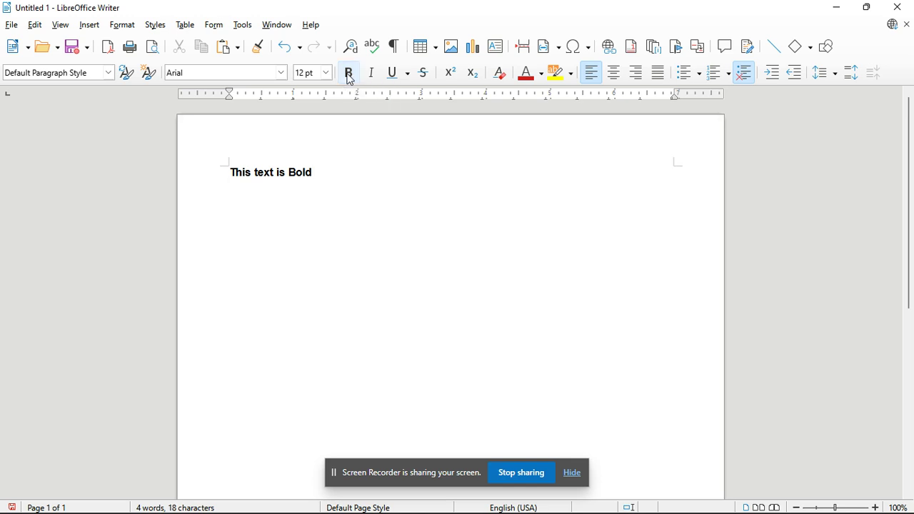
text(this text is not Bold)
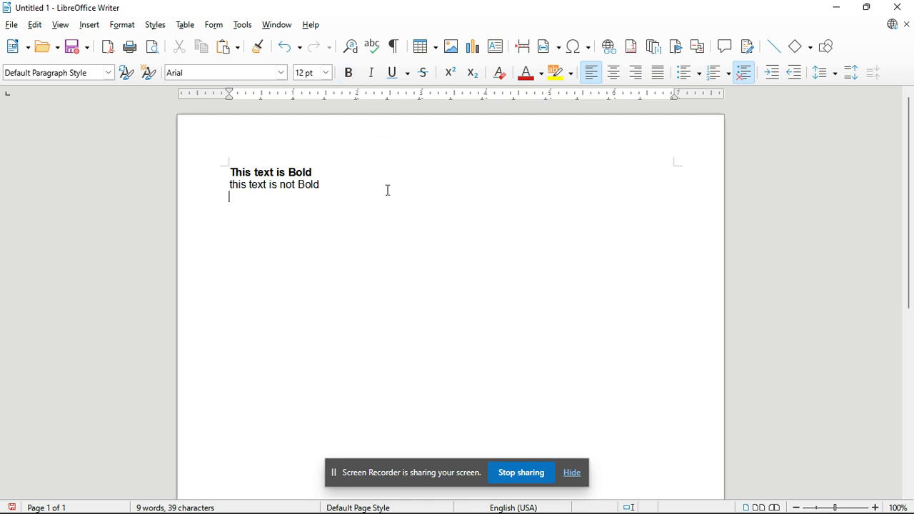
key(Return)
- Turn bold back on and write "This text is Bold" on the third line
key(ctrl+b)
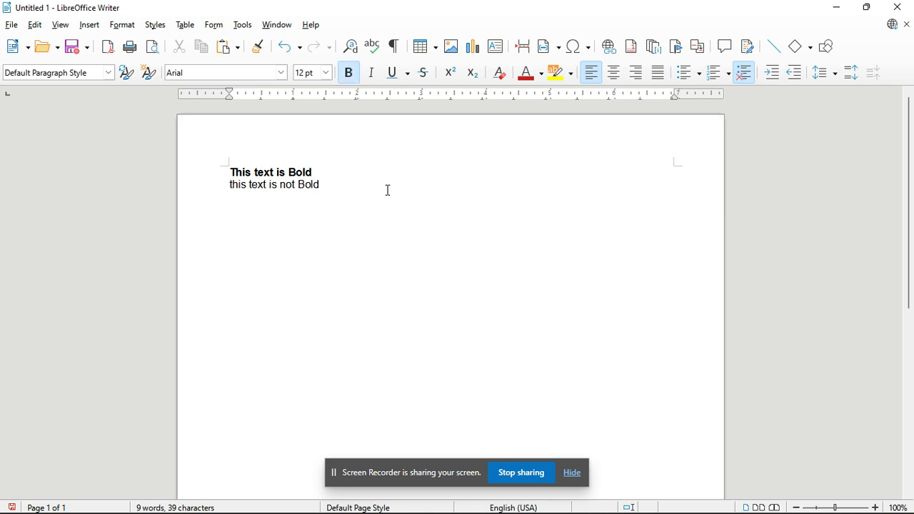
text(This )
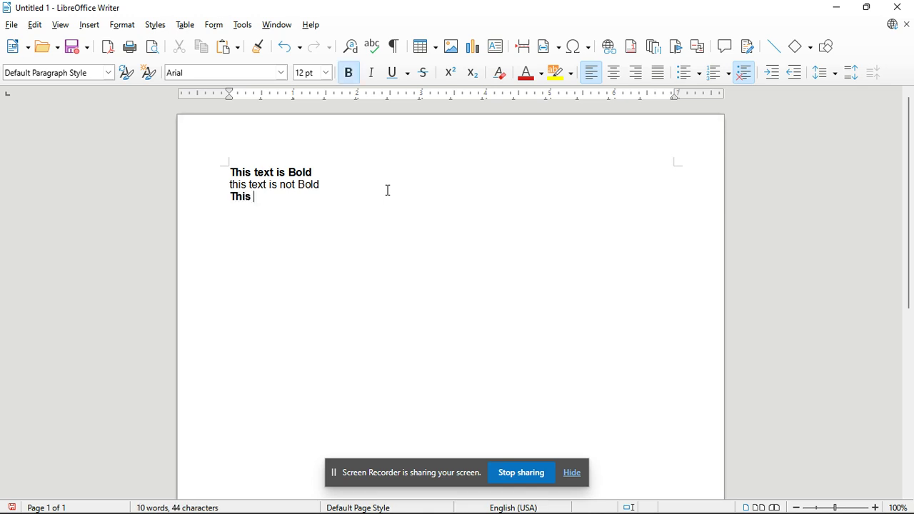
text(text is BHold)
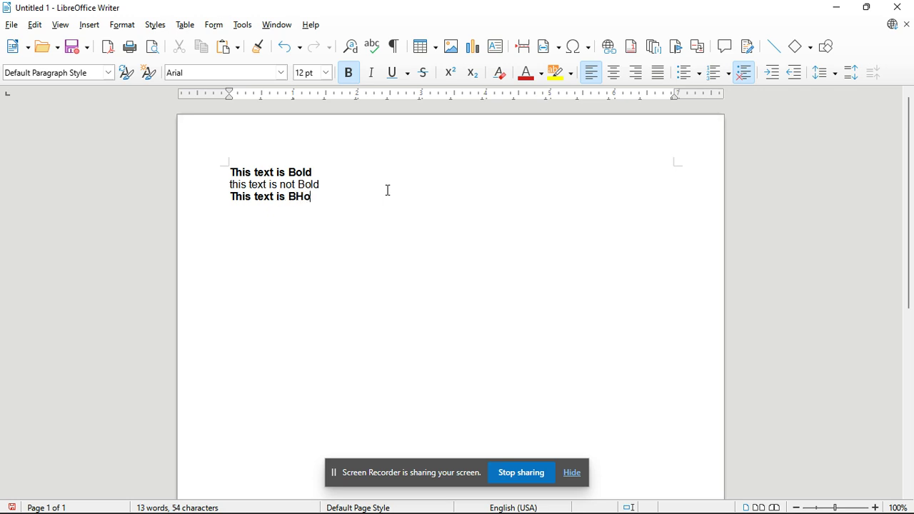
key(BackSpace)
key(BackSpace)
key(BackSpace)
key(BackSpace)
text(old)
- Turn bold off, write "This text is not bold" on the fourth line and leave a blank line below it
key(ctrl+b)
text(Th)
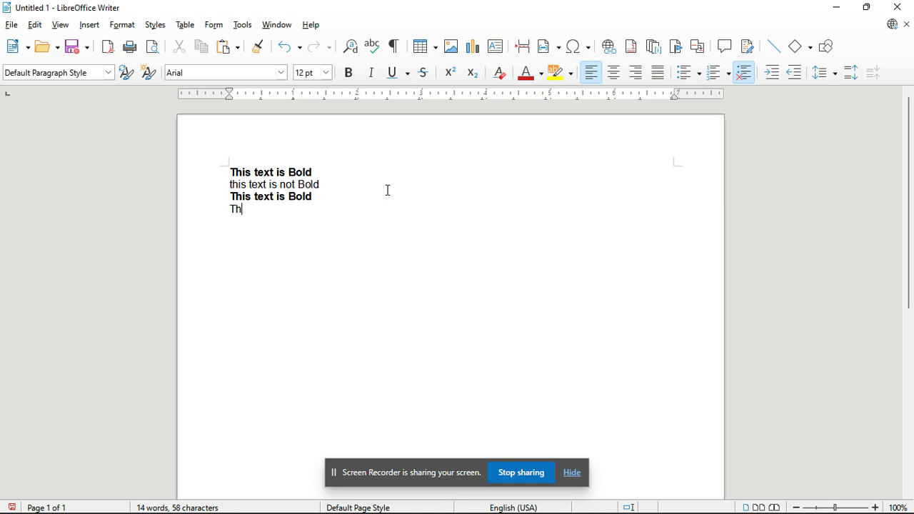
text(is text is not )
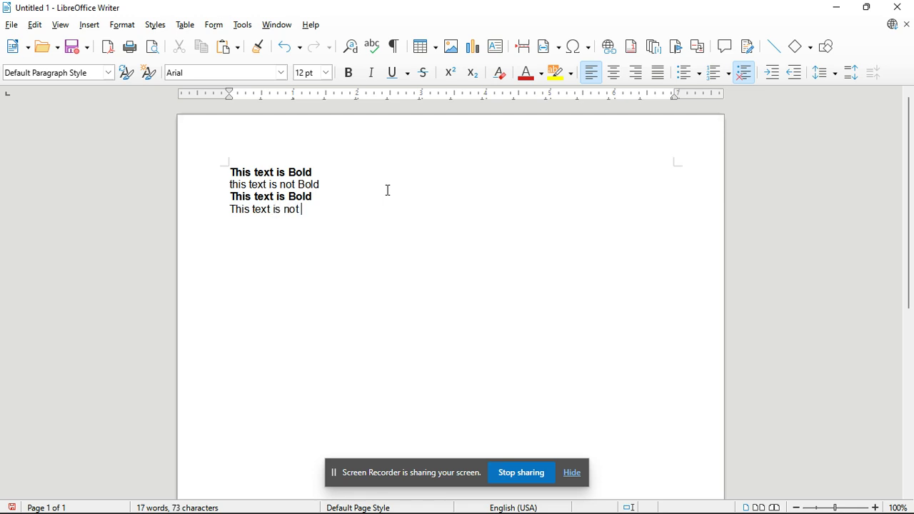
text(bold)
key(Return)
key(Return)
- Write "This text is italisized" in italics below the blank line
click(370, 74)
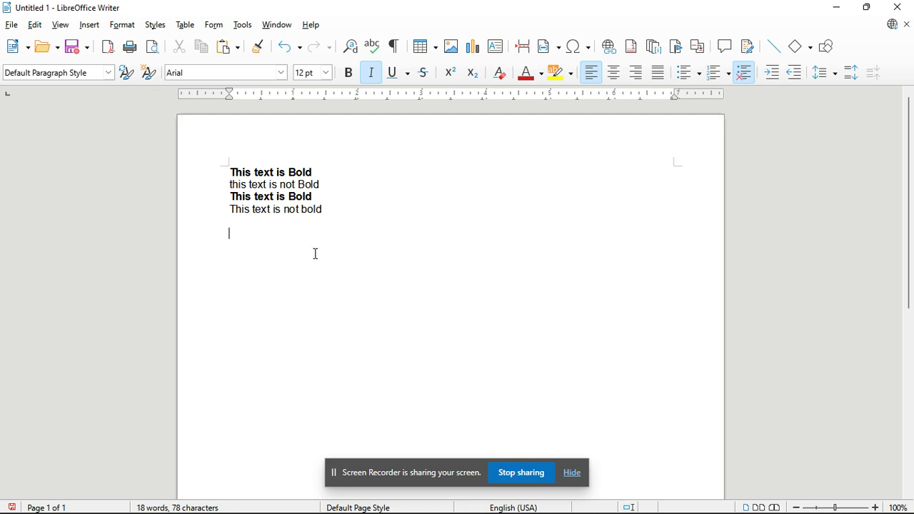
text(This text is ita)
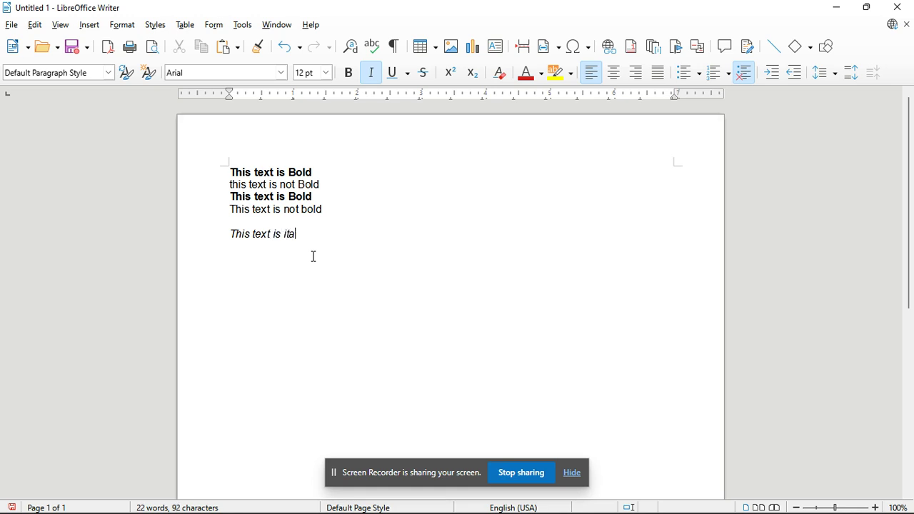
text(lisized)
key(Return)
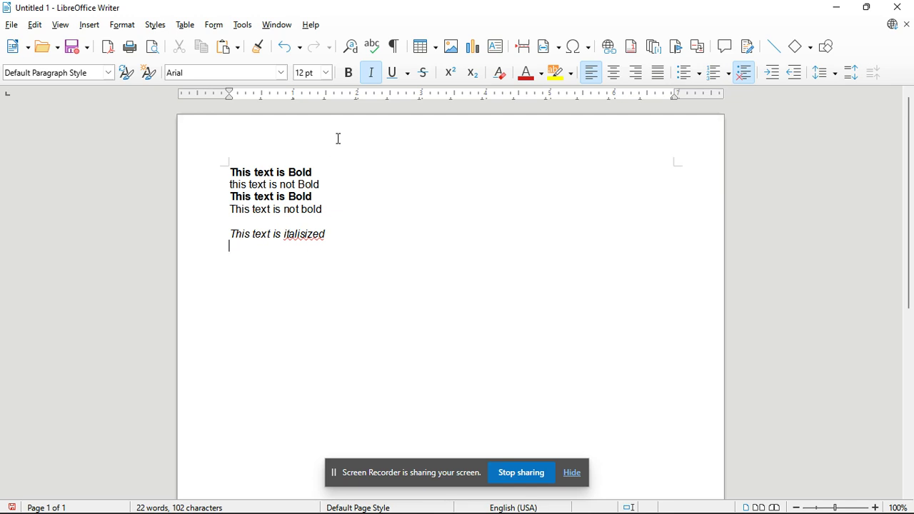
- Turn italics off and write "This text is not italisized" on the next line
click(372, 75)
text(Th)
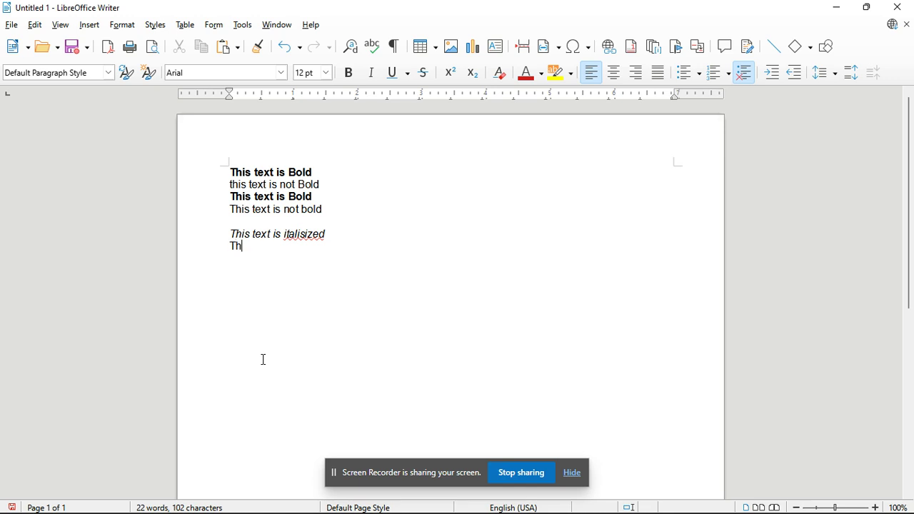
text(is text is not itali)
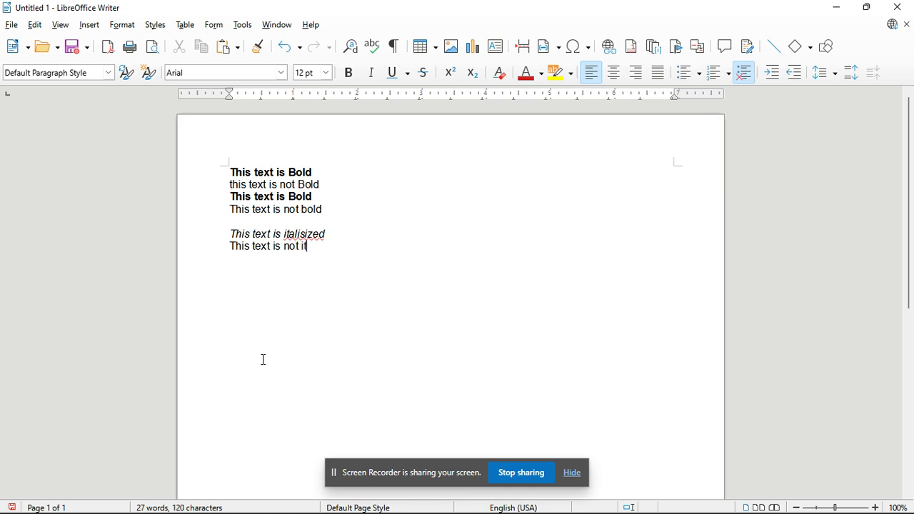
key(BackSpace)
key(BackSpace)
text(lisized)
- Write "This is usi CTRL I" in italics on a new line
key(ctrl+i)
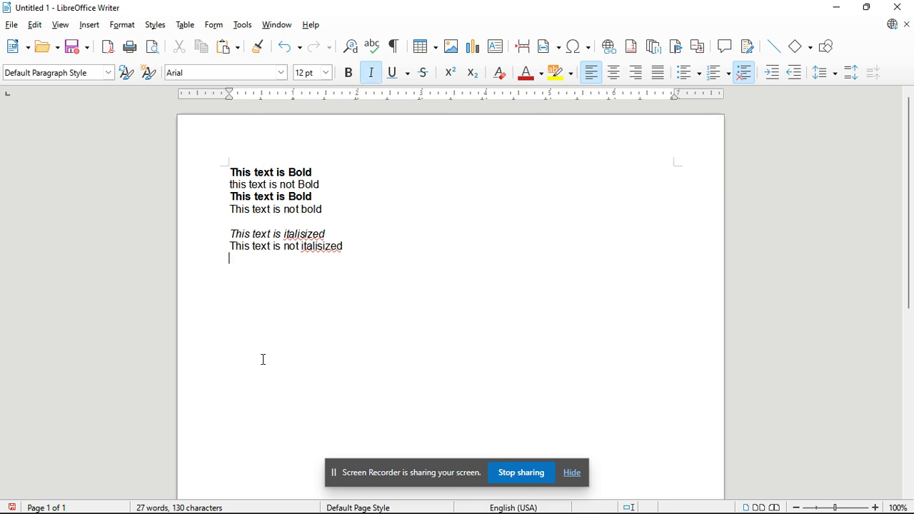
text(This is usi CTRL )
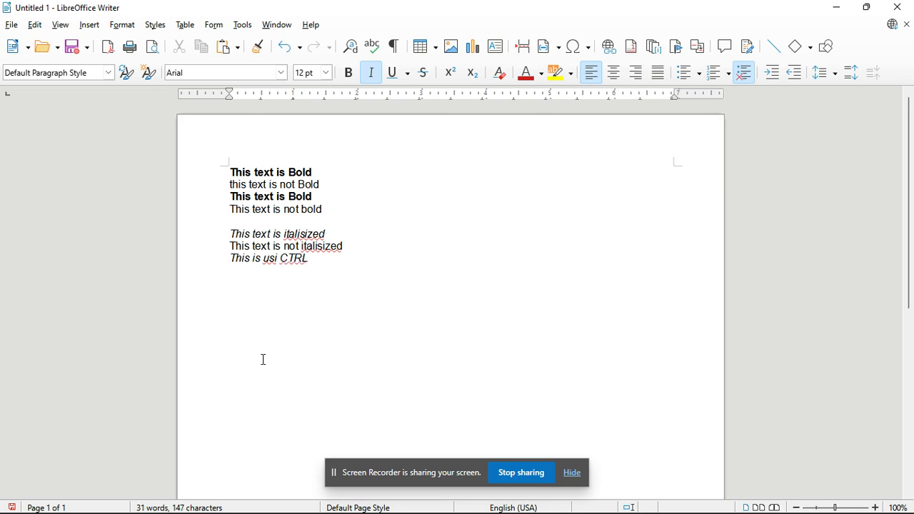
text(I)
- Turn italics off, write "This is also CTRL I" on the next line and leave a blank line below it
key(ctrl+i)
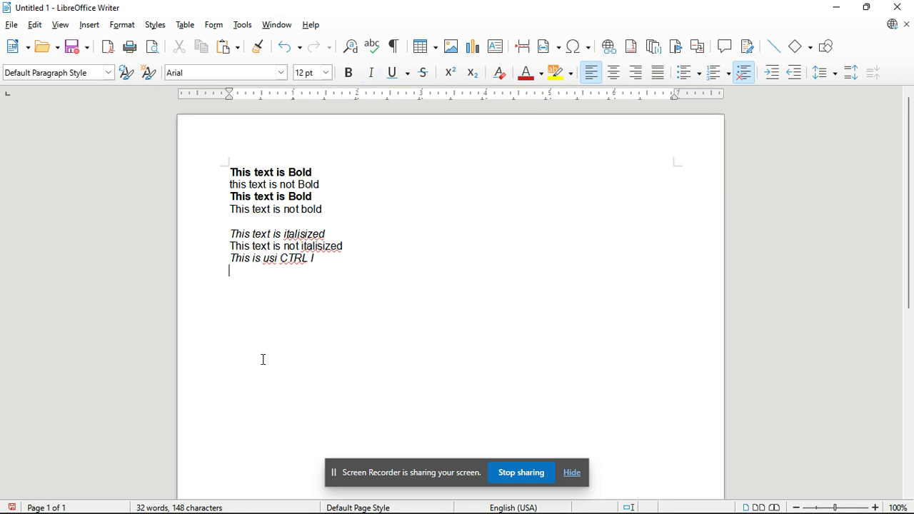
key(Return)
text(This is also CTRL I)
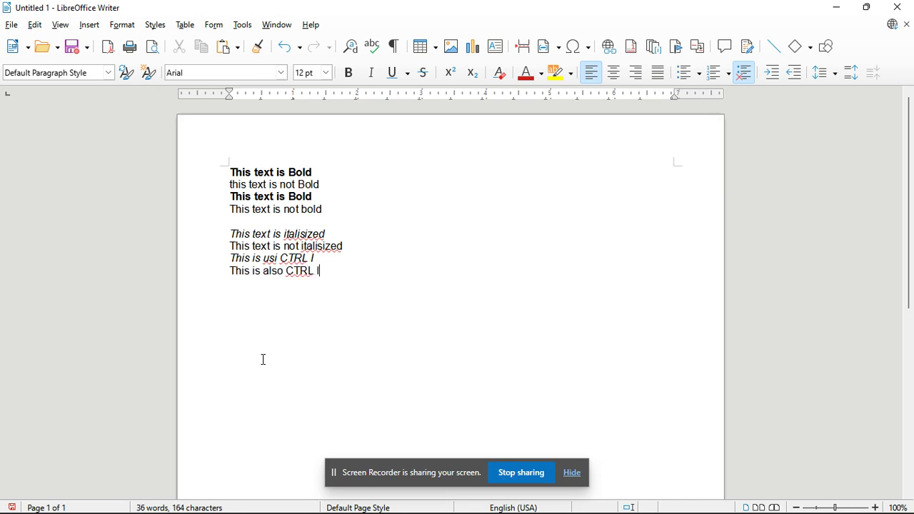
key(Return)
click(407, 73)
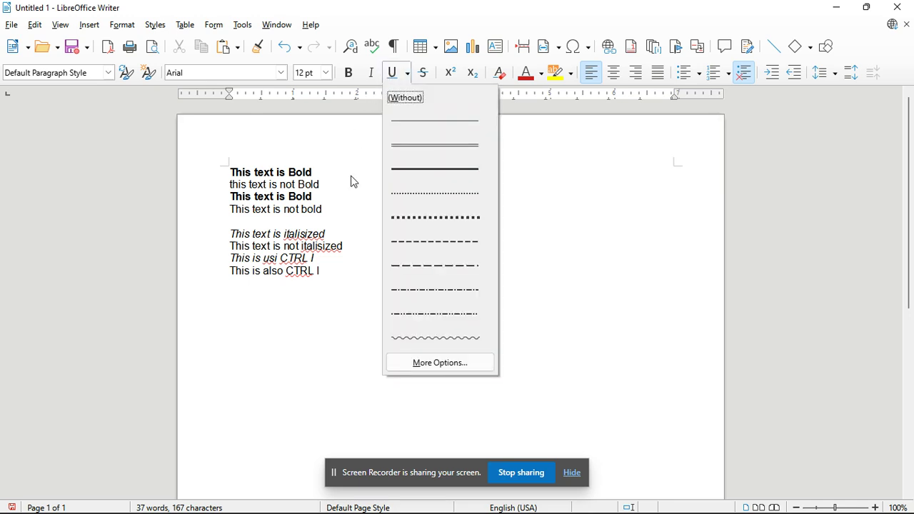
click(394, 76)
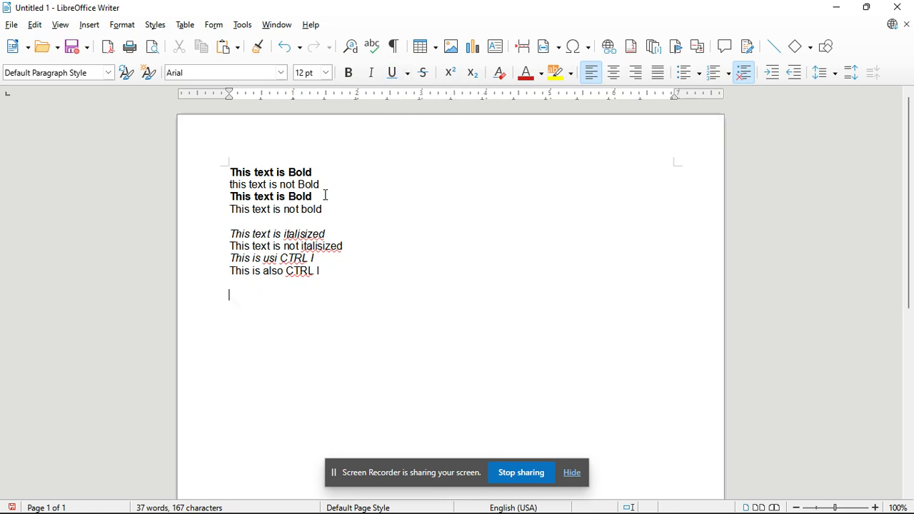
click(410, 74)
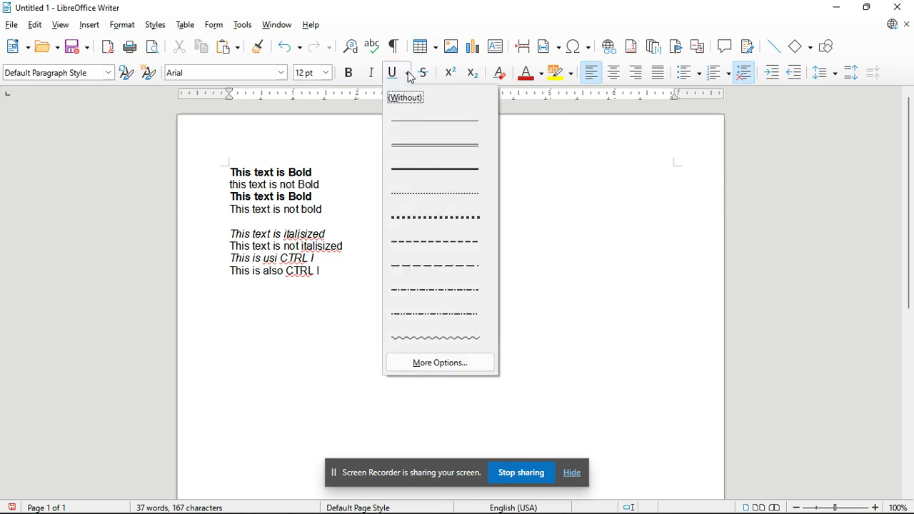
click(409, 74)
- Write "This text is underlined" with a single underline below the italics samples
click(408, 74)
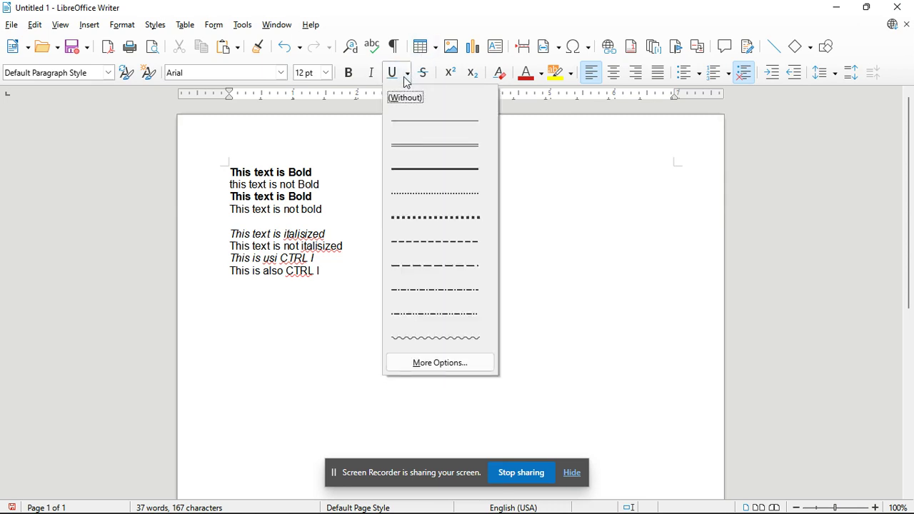
click(415, 127)
text(jfdfjkg)
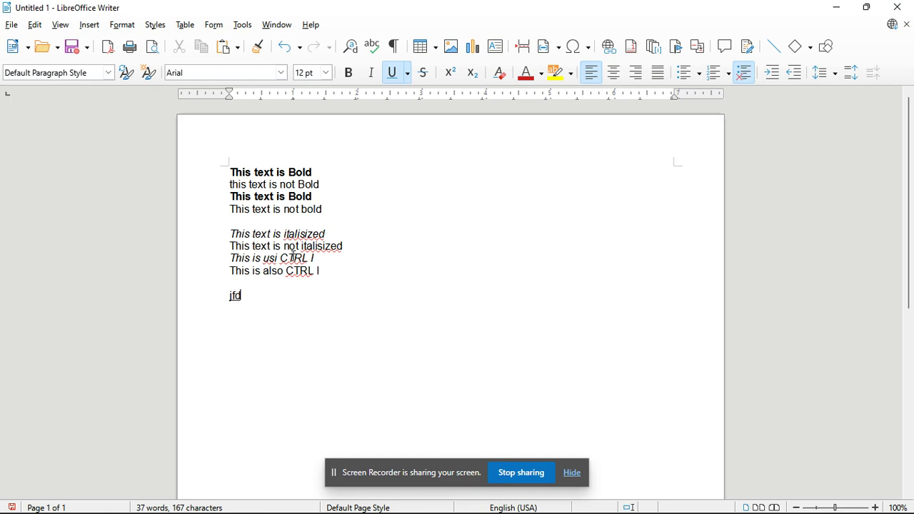
key(BackSpace)
key(BackSpace)
key(BackSpace)
key(BackSpace)
key(BackSpace)
key(BackSpace)
key(BackSpace)
text(This text is underlined)
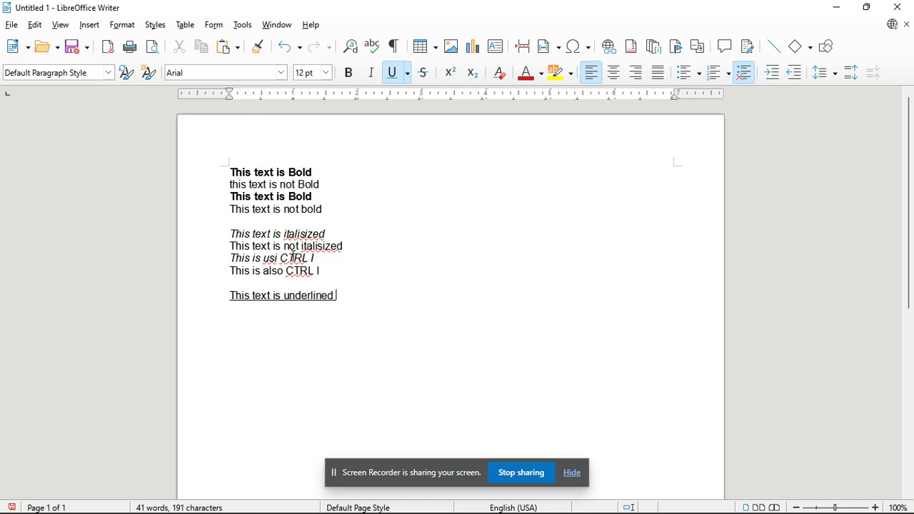
- Turn underlining off and write "Text not underlined" on the next line
key(ctrl+u)
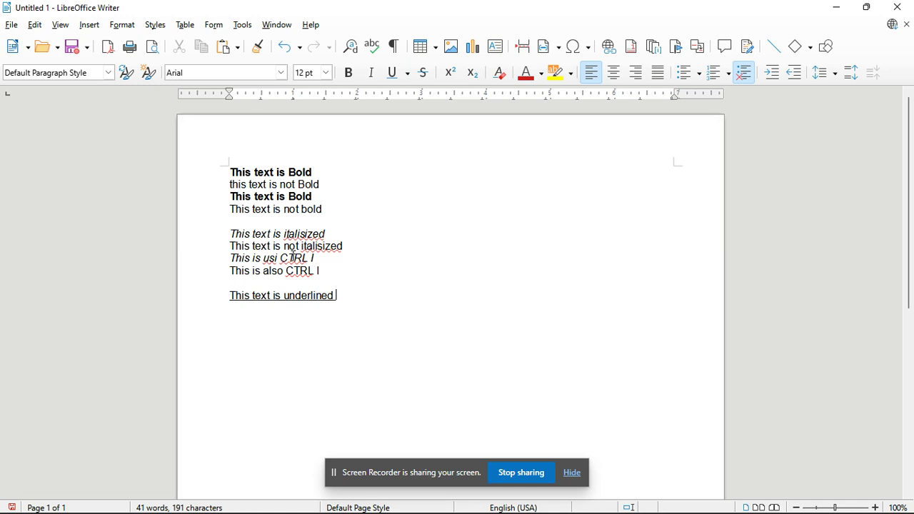
key(Return)
text(Text not underlined)
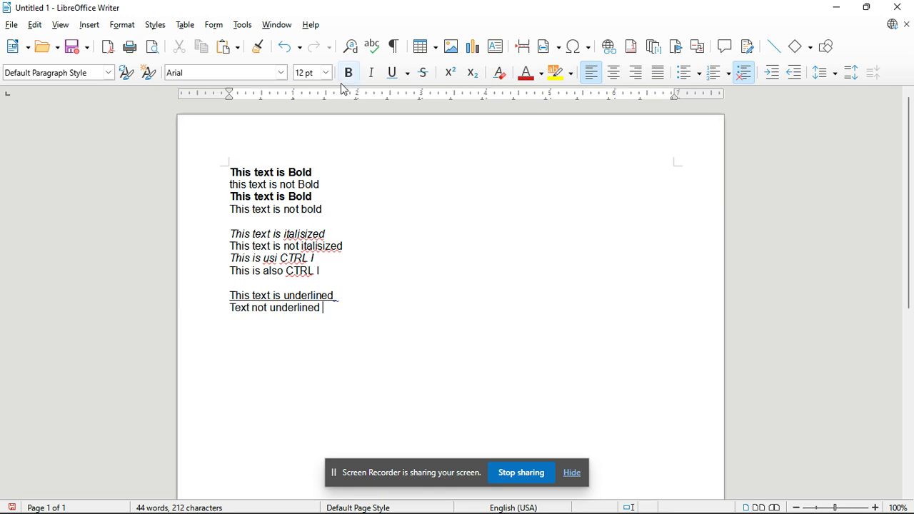
- Write "This is wave undeline" with a wavy underline on a new line
click(410, 73)
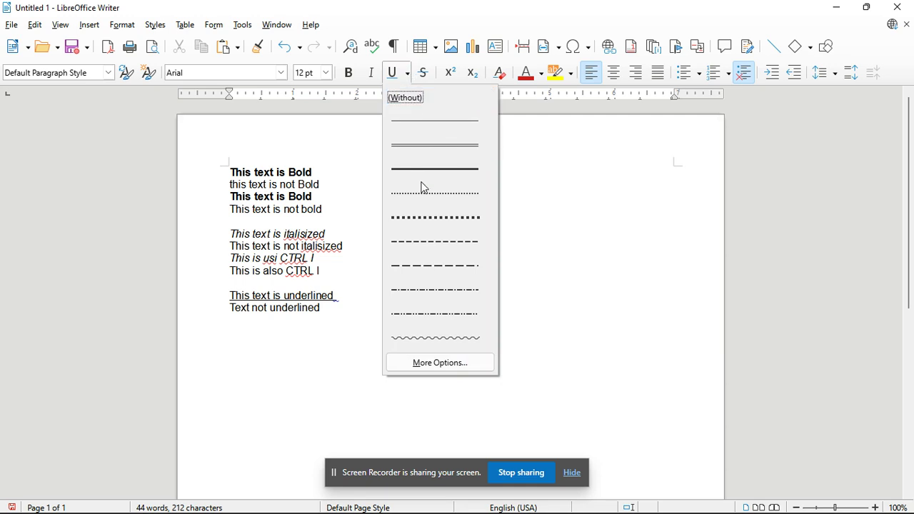
click(424, 338)
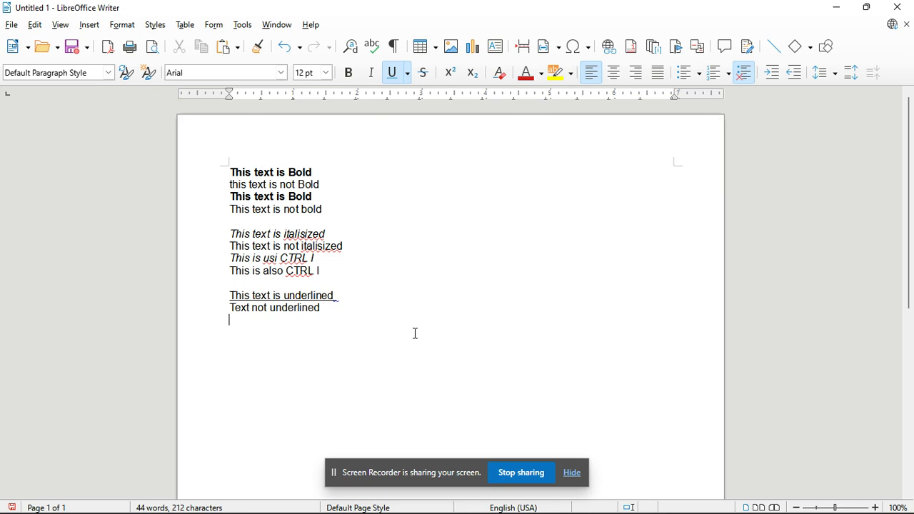
text(This is wave)
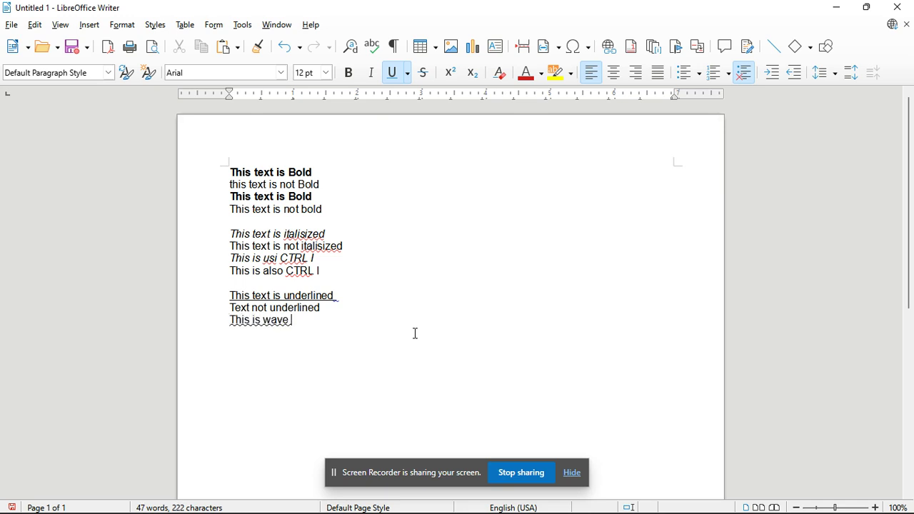
text( undeline)
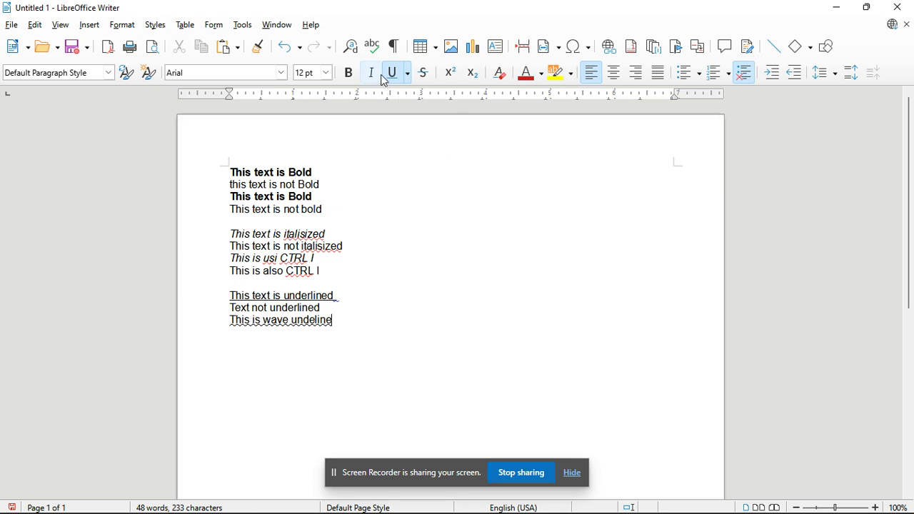
- Turn underlining off and write "This font is colored" in red, leaving a blank line below the wavy underline sample
click(408, 74)
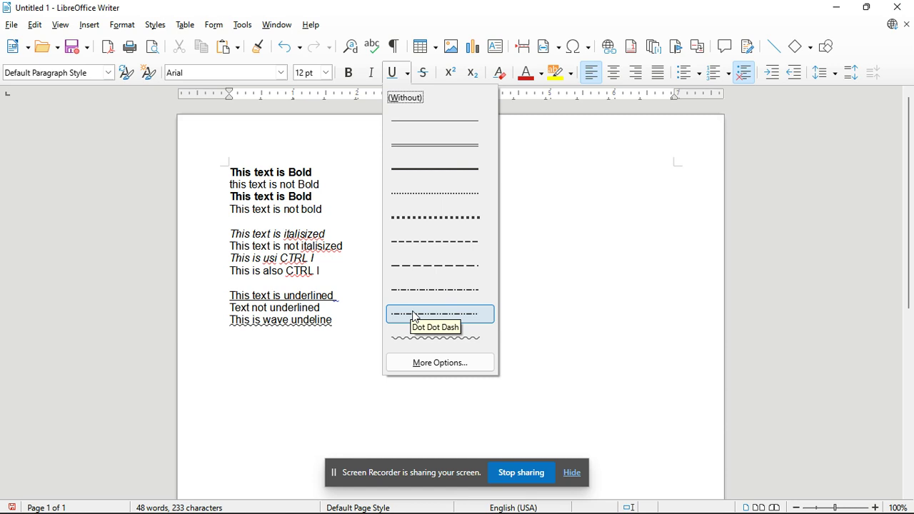
click(348, 326)
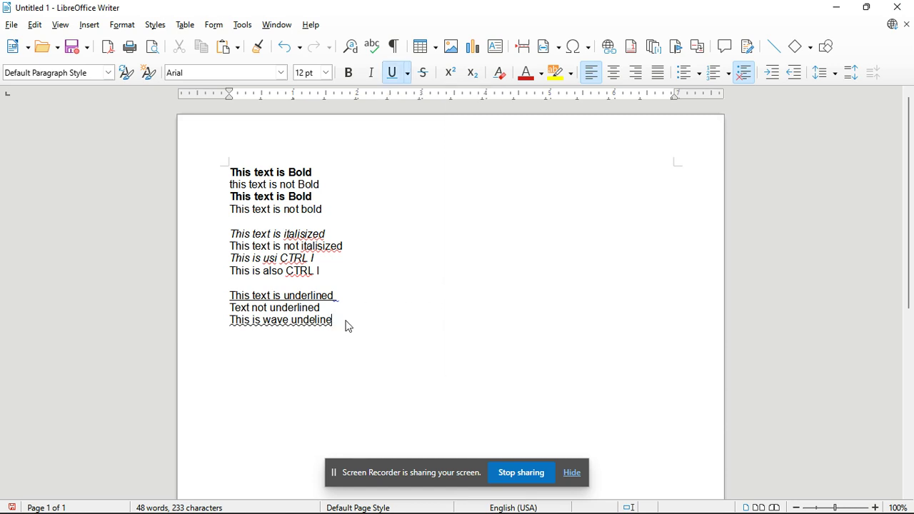
key(Return)
key(ctrl+u)
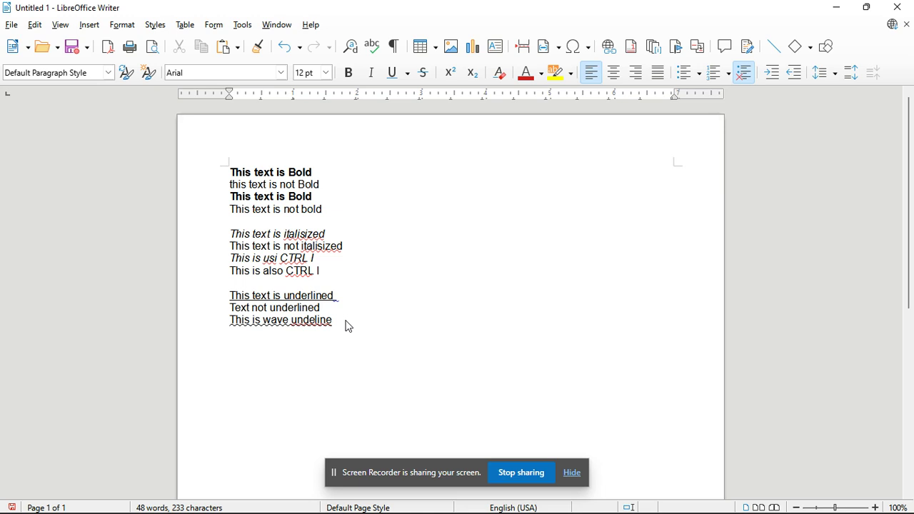
click(527, 74)
text(hji)
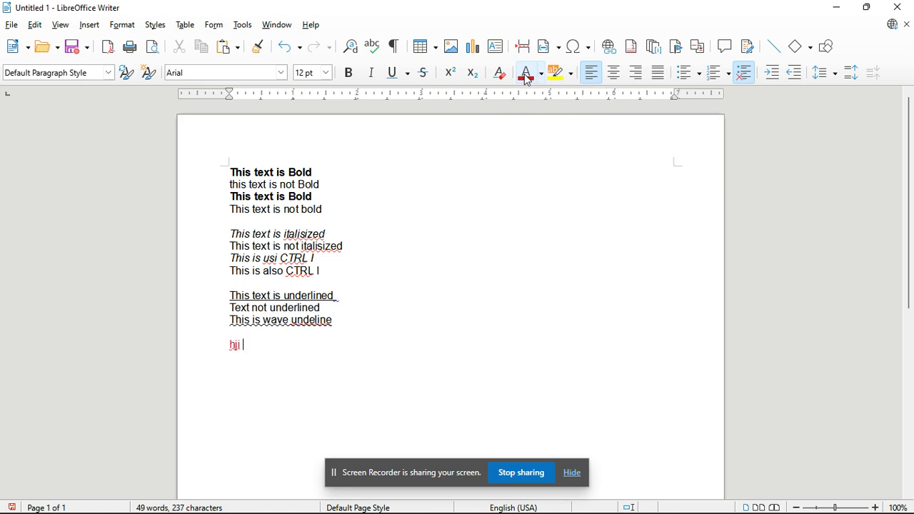
key(BackSpace)
key(BackSpace)
key(BackSpace)
key(BackSpace)
text(This font is color)
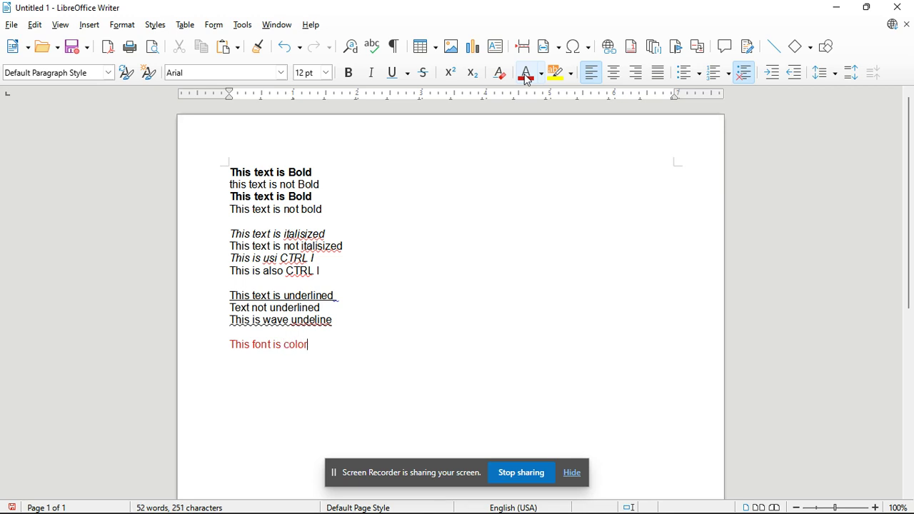
text(ed)
- Set the font color to blue and write "This font is colored Blue" on the next line
click(542, 74)
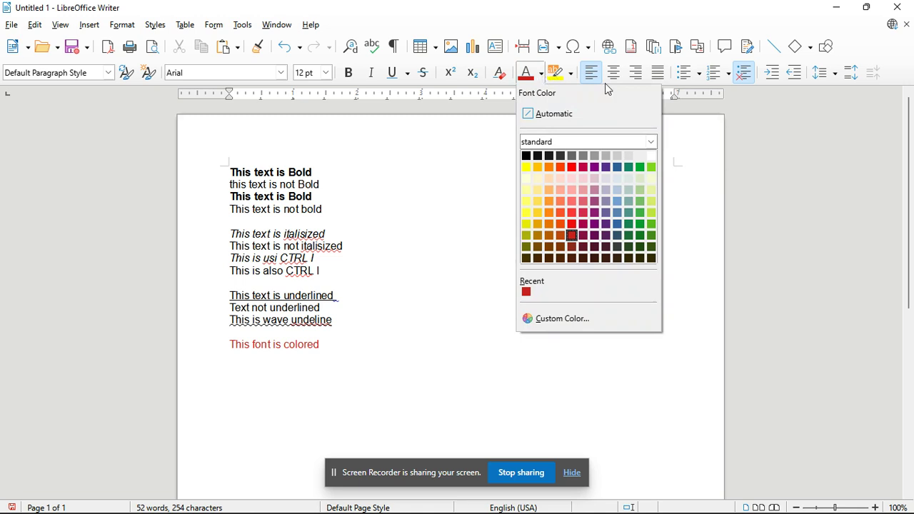
click(617, 167)
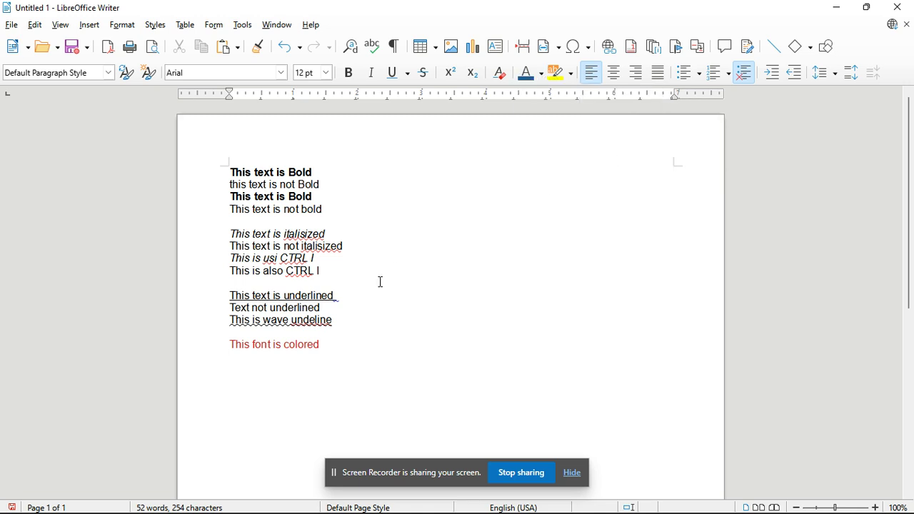
key(Return)
text(This font is colored )
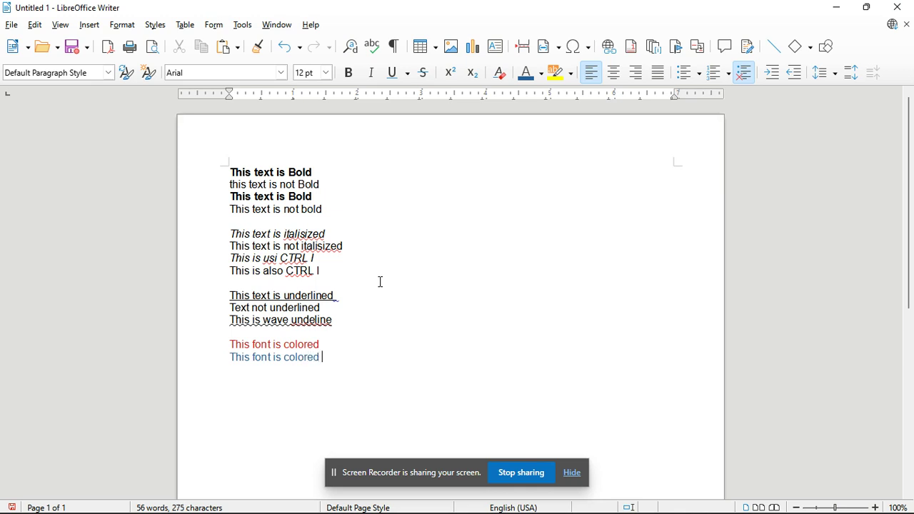
text(Blue)
- Set the font color to green and write "This is Green" on a new line below the blue text
click(543, 73)
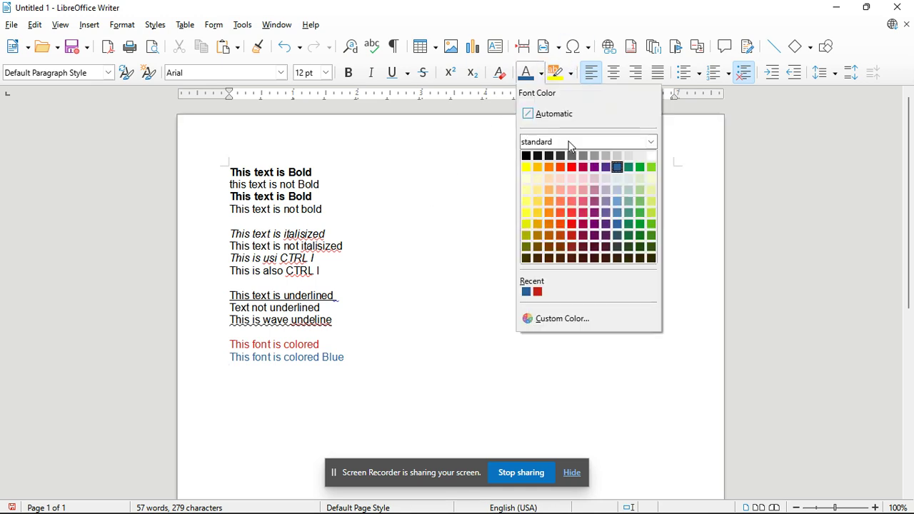
click(629, 223)
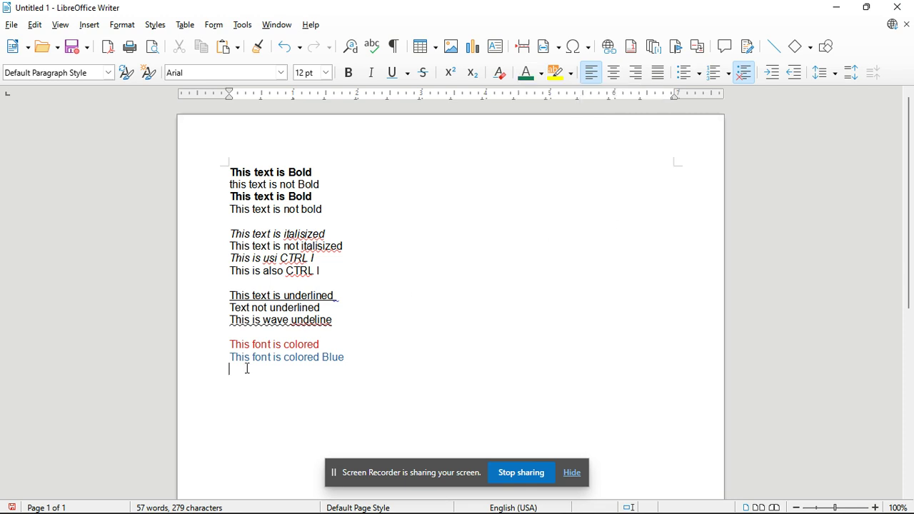
text(This is Green)
key(Return)
- Highlight the three underline sample lines in yellow
click(336, 325)
drag(335, 324, 230, 296)
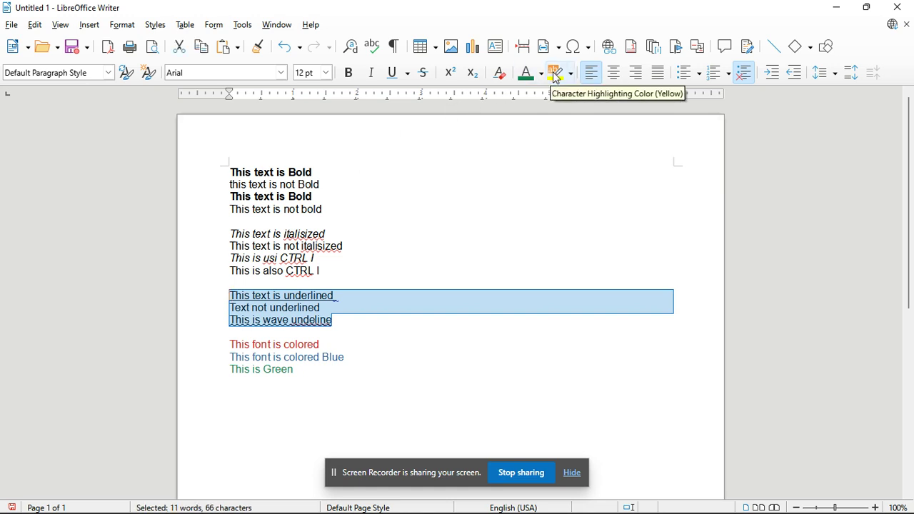
click(555, 78)
click(556, 83)
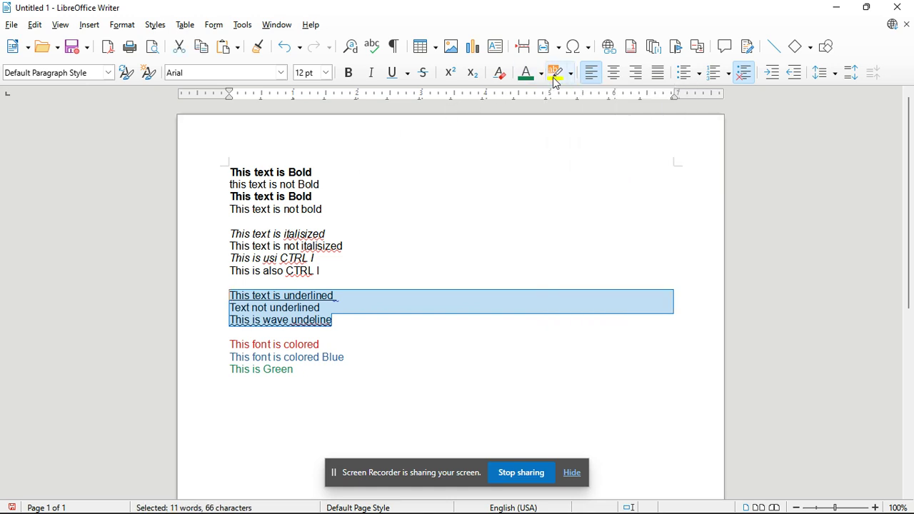
click(555, 79)
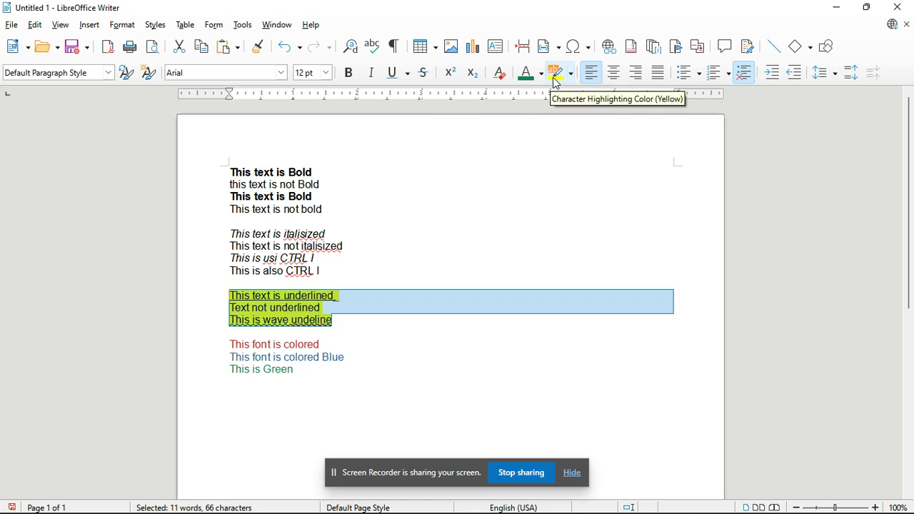
click(309, 389)
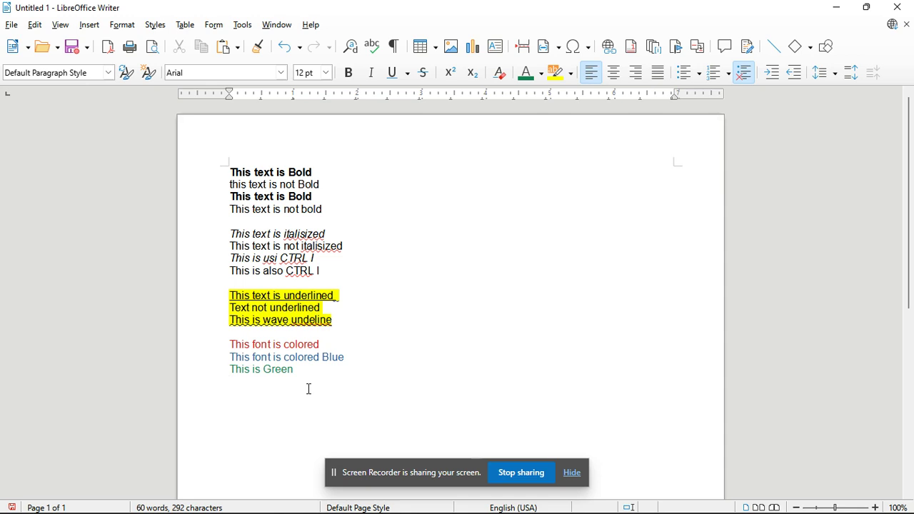
- Apply Light Red 2 highlighting across parts of the red text, underline, italics and bold samples, then switch the highlighter off
click(570, 77)
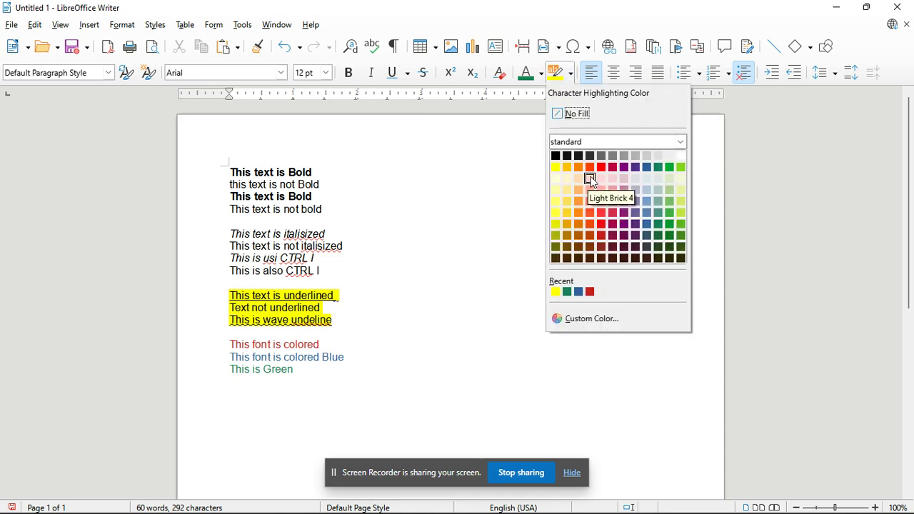
click(600, 204)
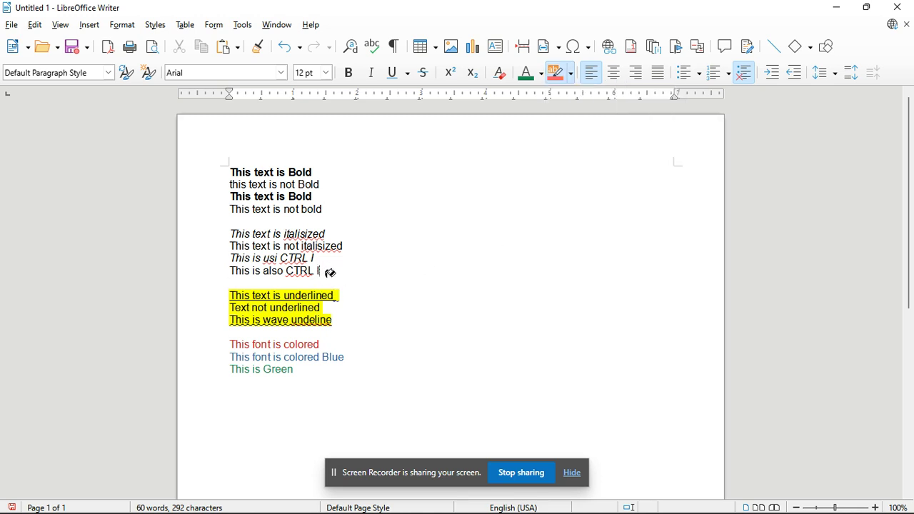
mouse_move(289, 344)
mouse_down()
mouse_move(279, 298)
mouse_move(261, 295)
mouse_up()
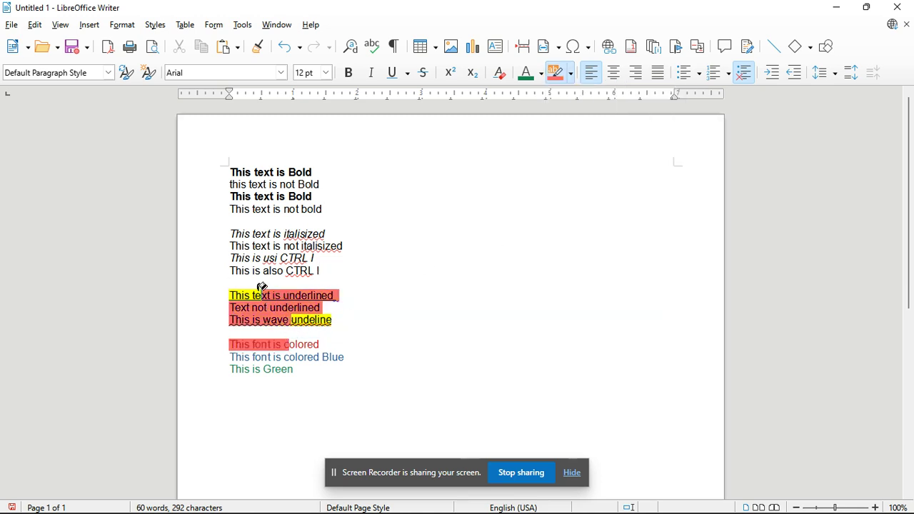
drag(339, 245, 275, 212)
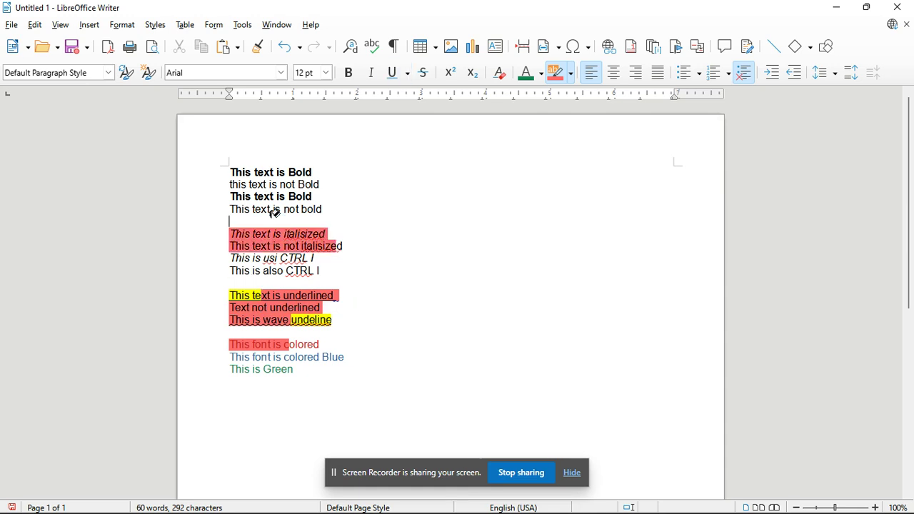
drag(320, 210, 266, 174)
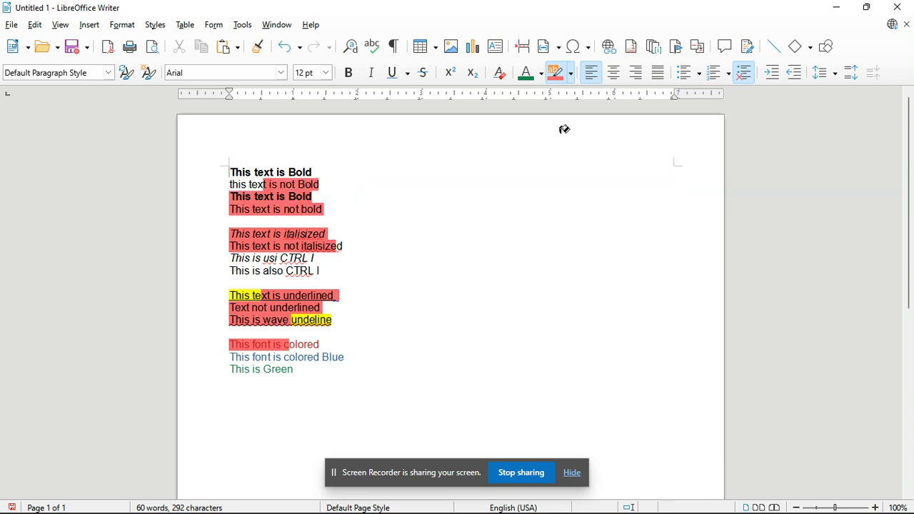
click(556, 76)
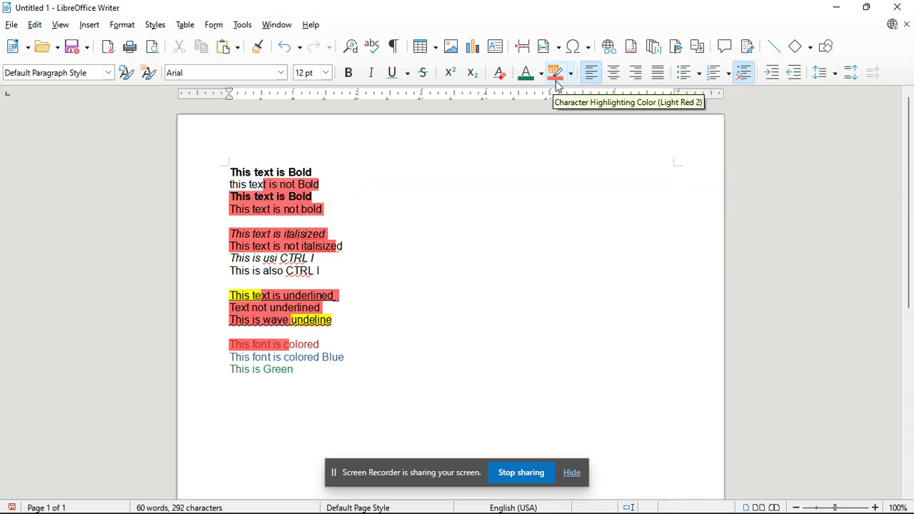